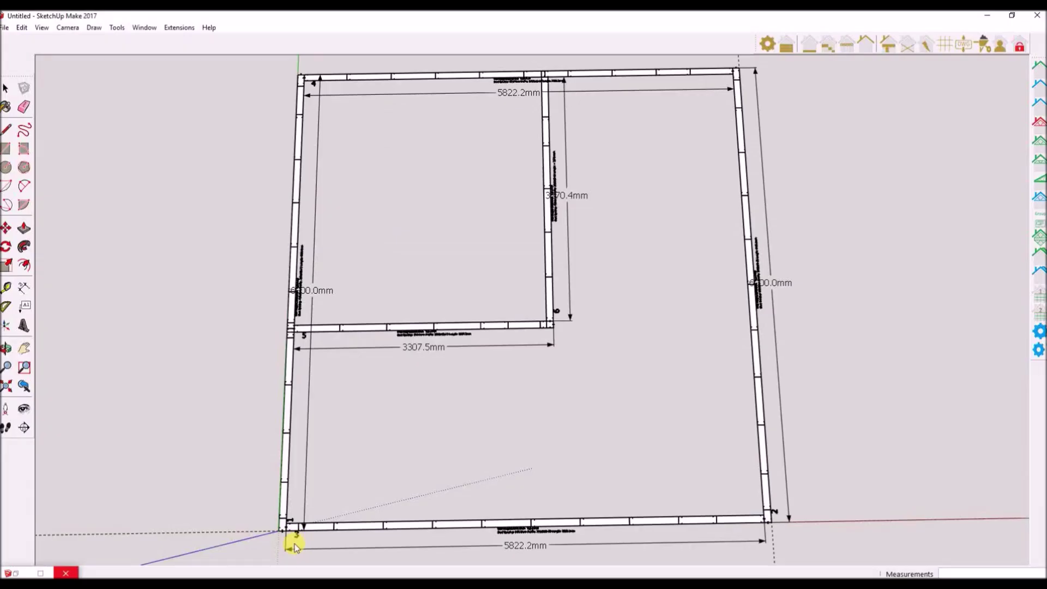
# Step: Zoom in on the dimensioned wall-frame model
pyautogui.scroll(3, 313, 529)
# Step: Start the truss trace at the bottom-left wall corner and flip its offset side with J
pyautogui.moveTo(313, 529)
pyautogui.mouseDown(button='middle')
pyautogui.moveTo(339, 362)
pyautogui.moveTo(508, 274)
pyautogui.mouseUp(button='middle')
pyautogui.scroll(-1, 404, 433)
pyautogui.scroll(6, 329, 478)
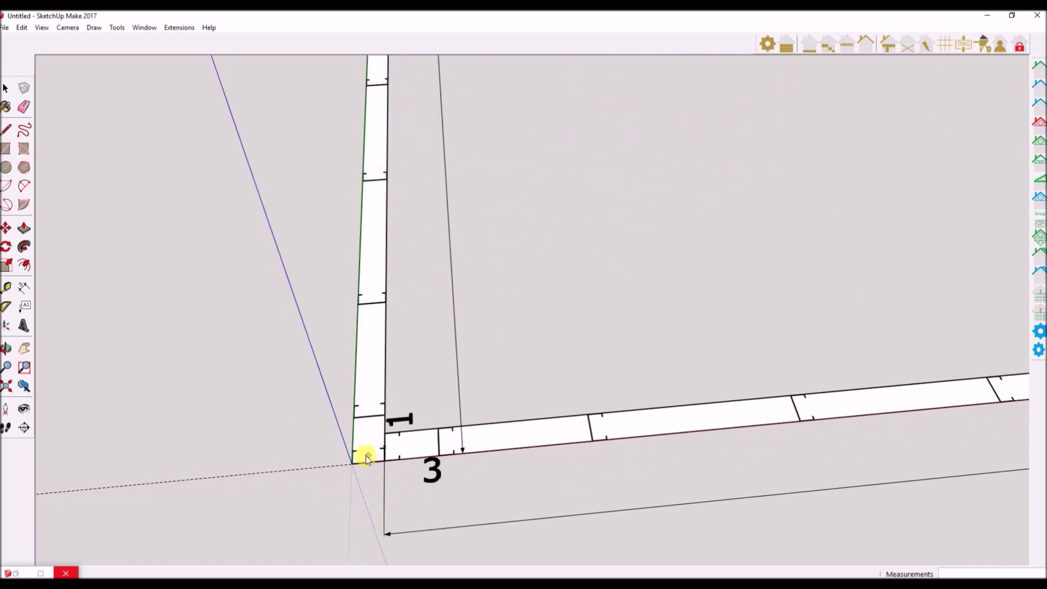
pyautogui.scroll(8, 352, 456)
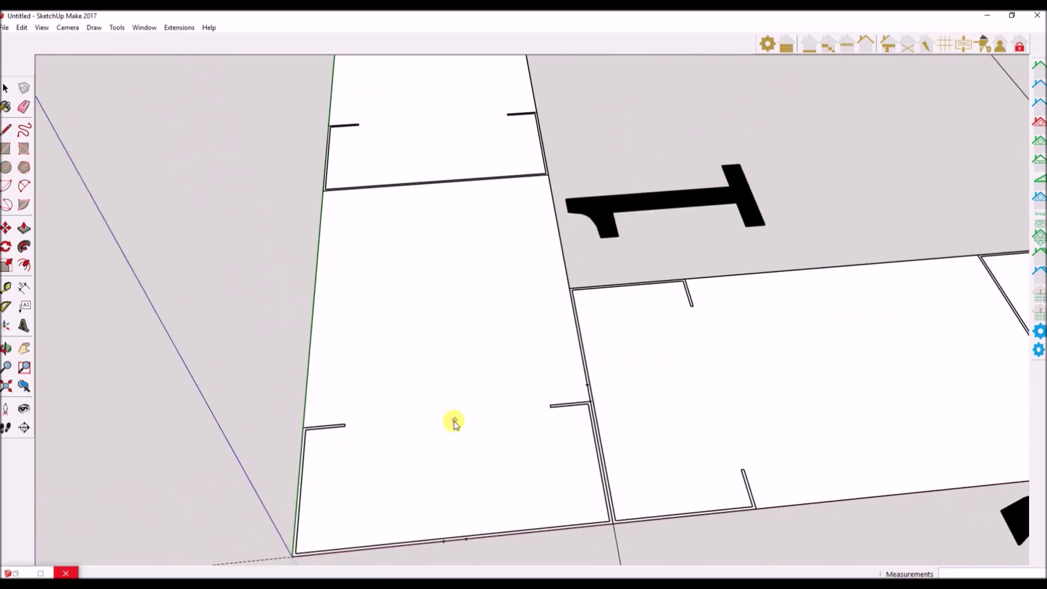
pyautogui.scroll(1, 456, 422)
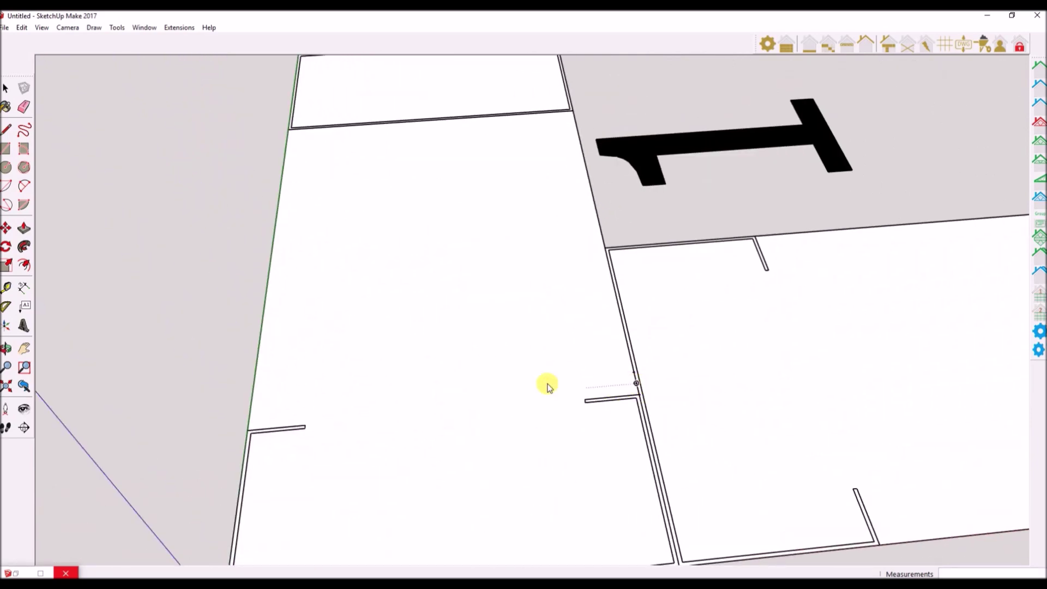
pyautogui.click(248, 422)
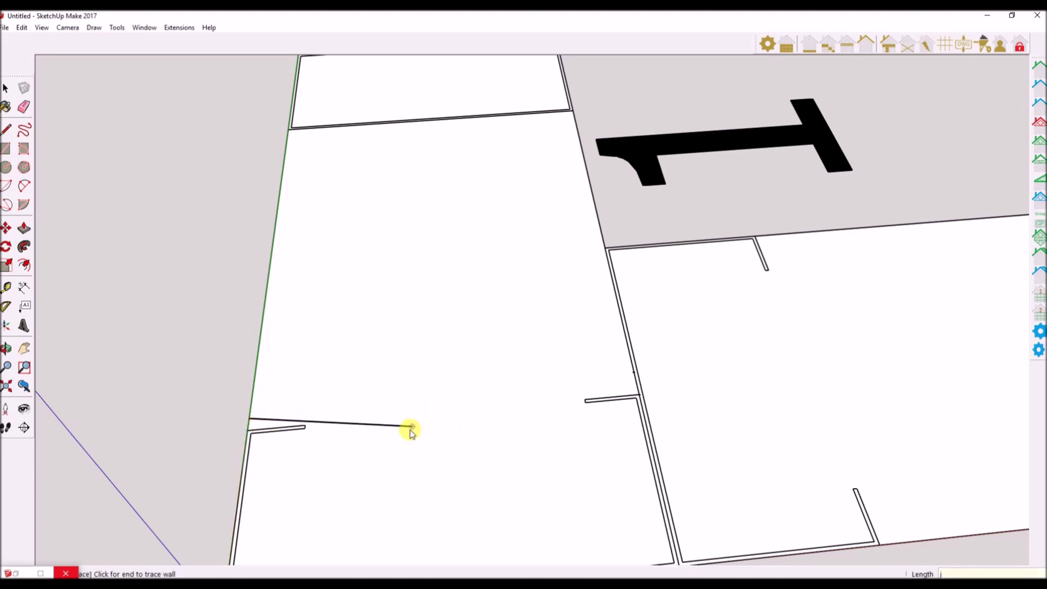
pyautogui.press('j')
pyautogui.press('j')
pyautogui.press('j')
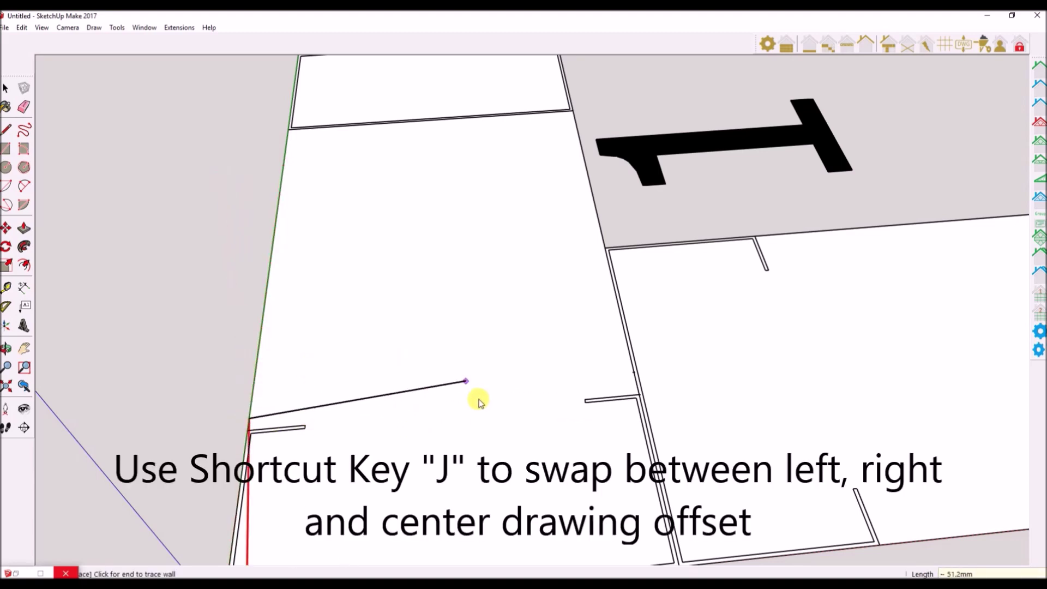
# Step: End the trace at the bottom-right corner of the 5822.2mm front wall, then return to Select
pyautogui.scroll(-6, 390, 381)
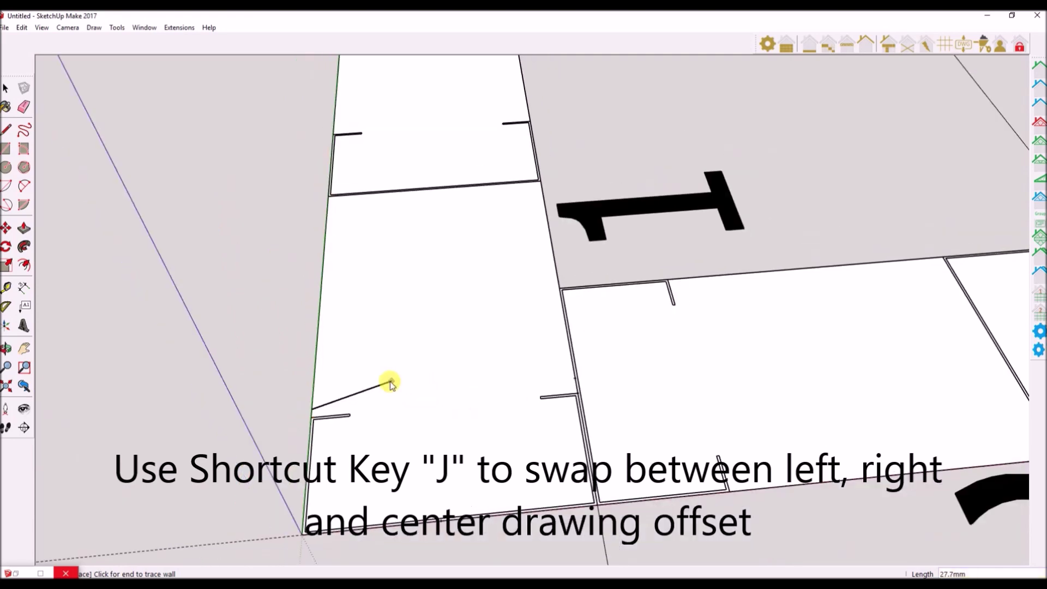
pyautogui.scroll(-8, 343, 392)
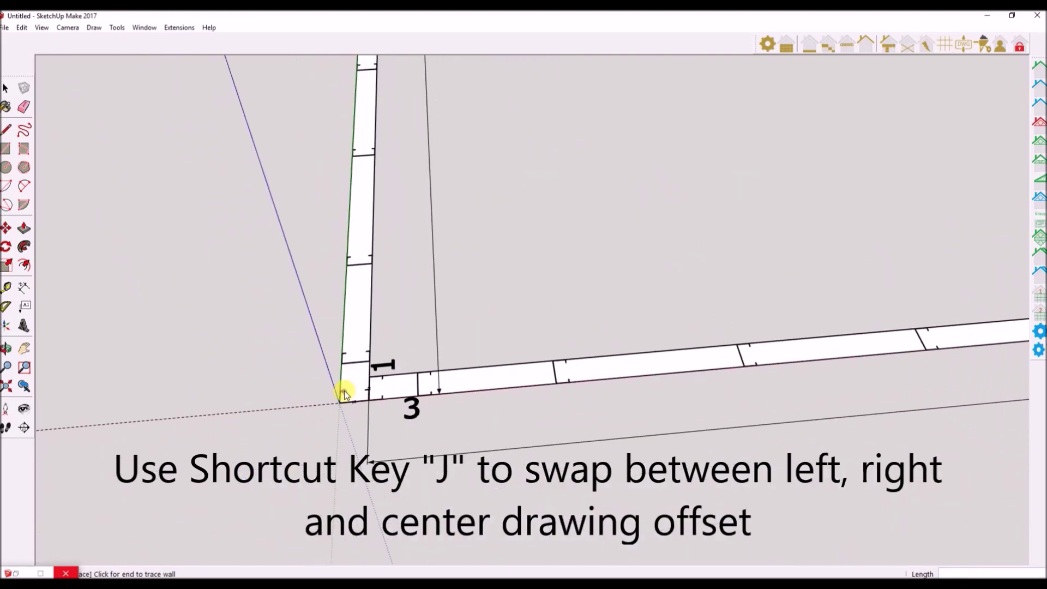
pyautogui.scroll(8, 817, 354)
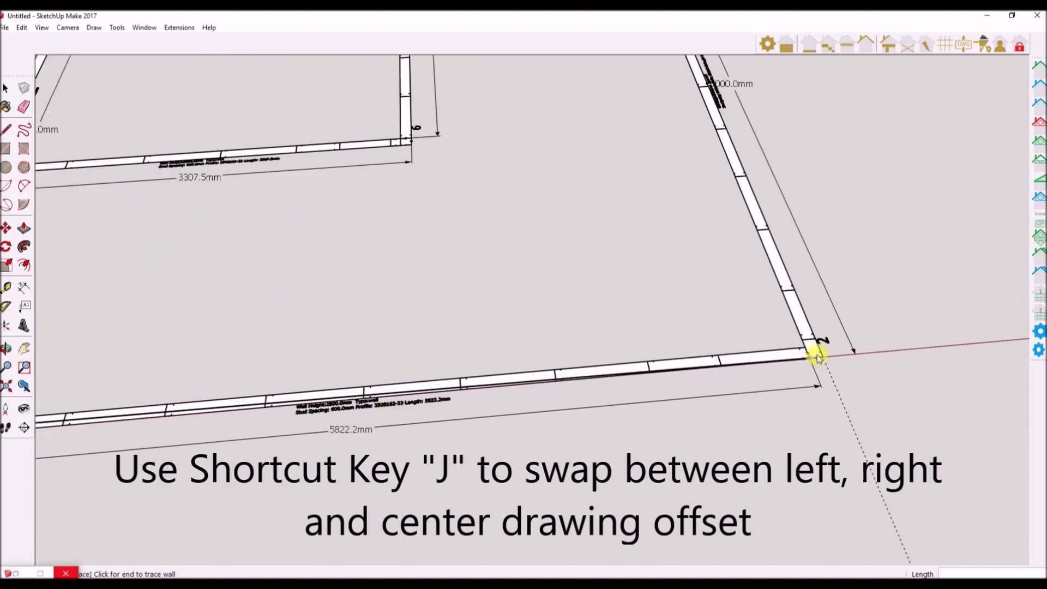
pyautogui.scroll(8, 821, 352)
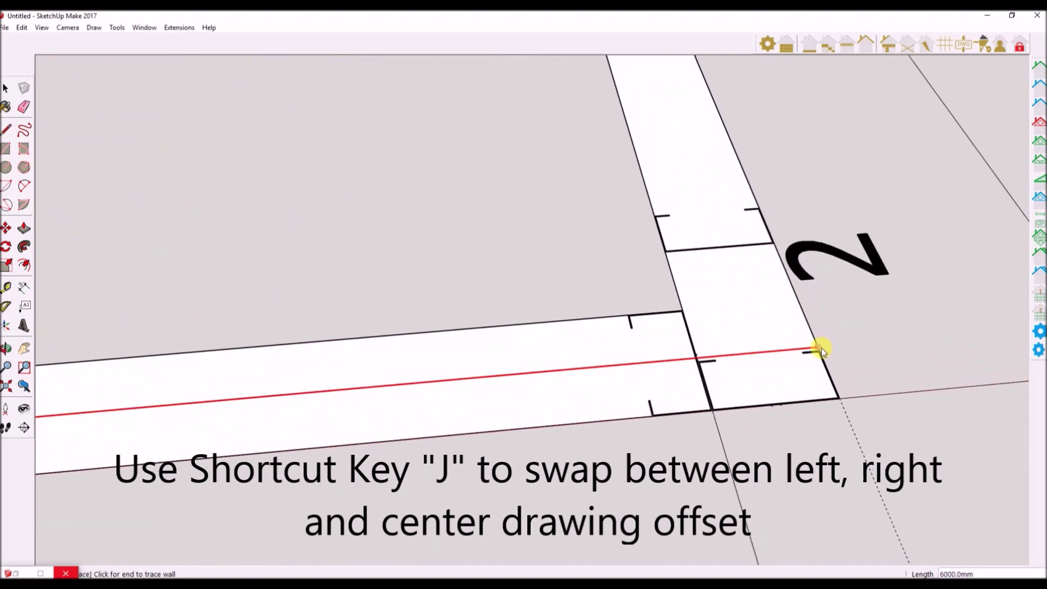
pyautogui.scroll(3, 818, 349)
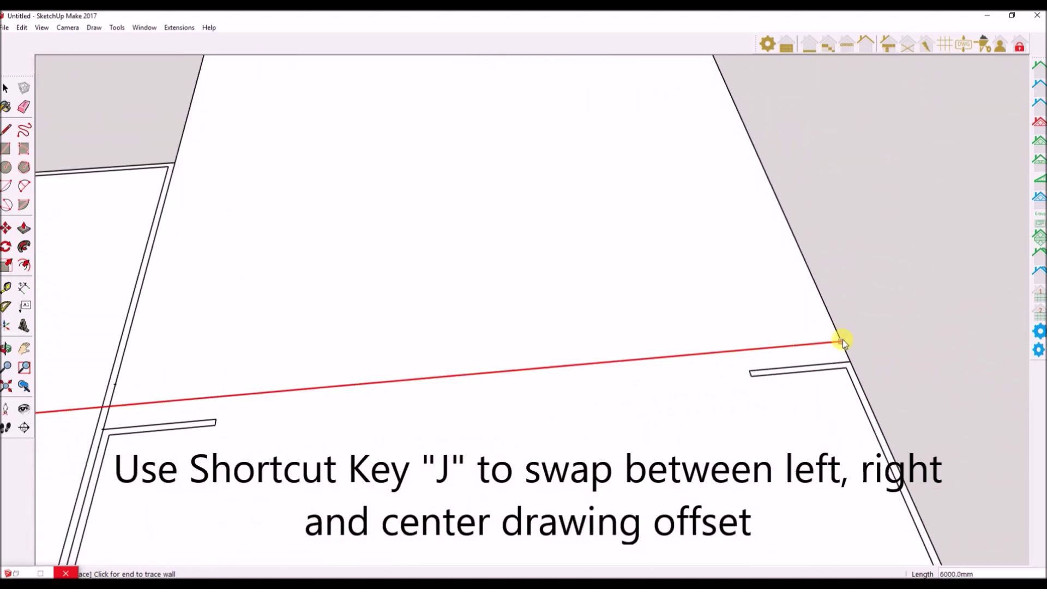
pyautogui.click(842, 342)
pyautogui.scroll(-10, 818, 347)
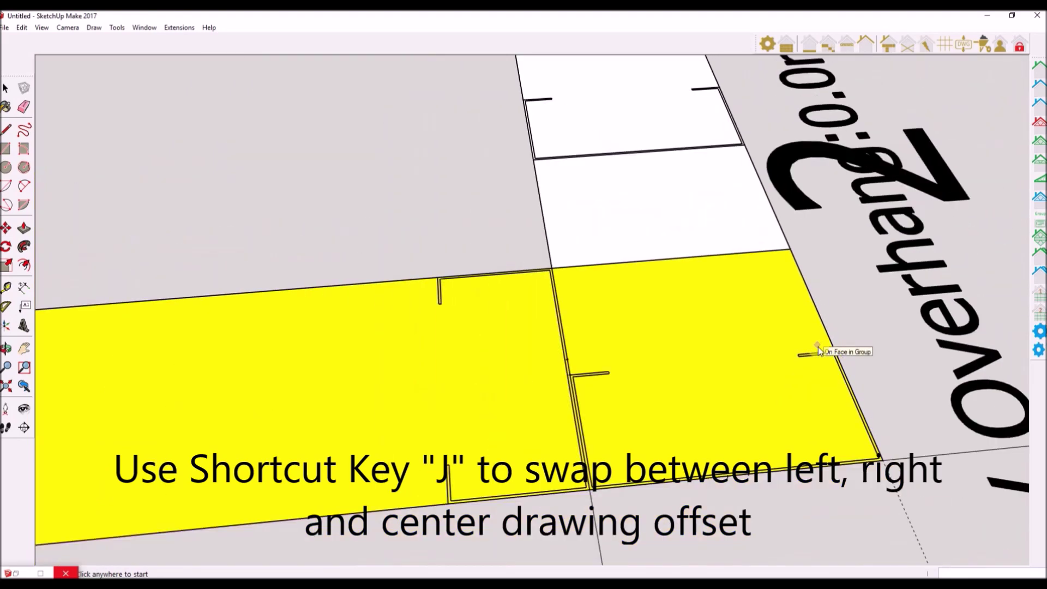
pyautogui.scroll(-3, 816, 348)
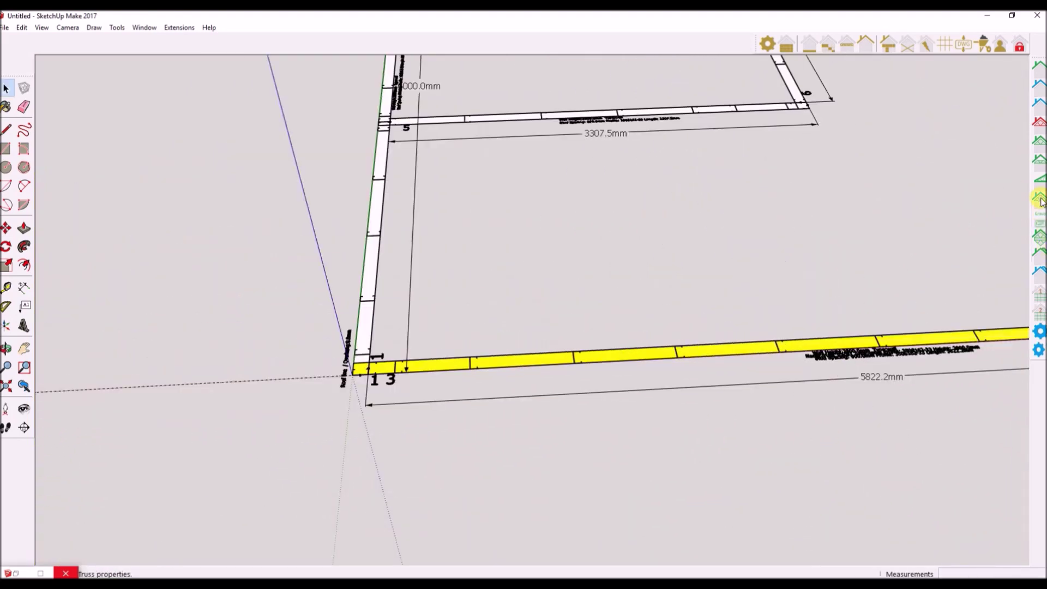
pyautogui.press('space')
pyautogui.scroll(-1, 897, 317)
pyautogui.scroll(1, 966, 305)
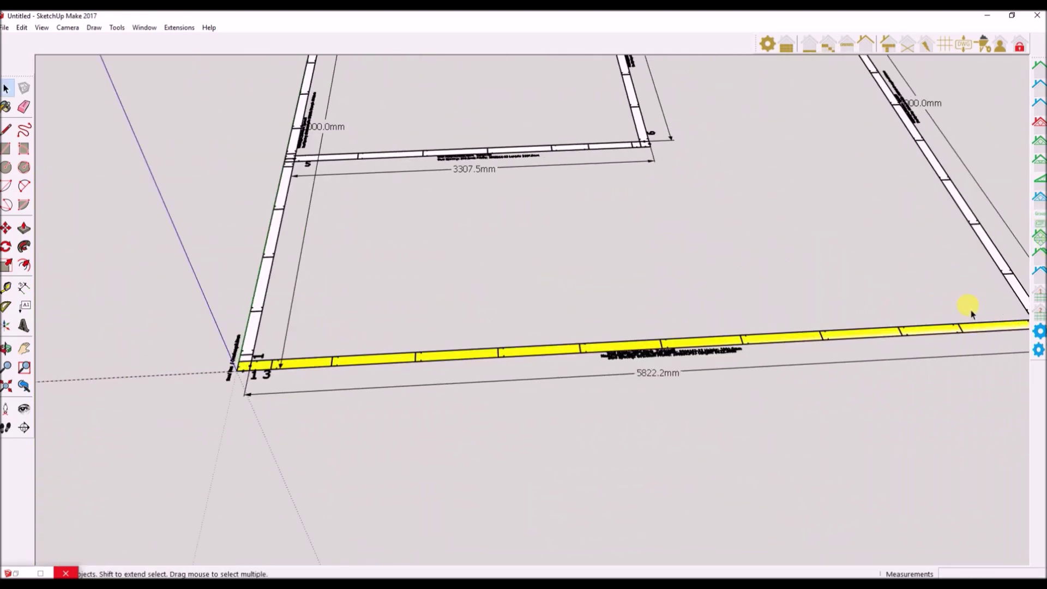
# Step: Select the traced truss on the bottom wall after dismissing the no-truss-selected warning
pyautogui.click(1041, 199)
pyautogui.click(545, 322)
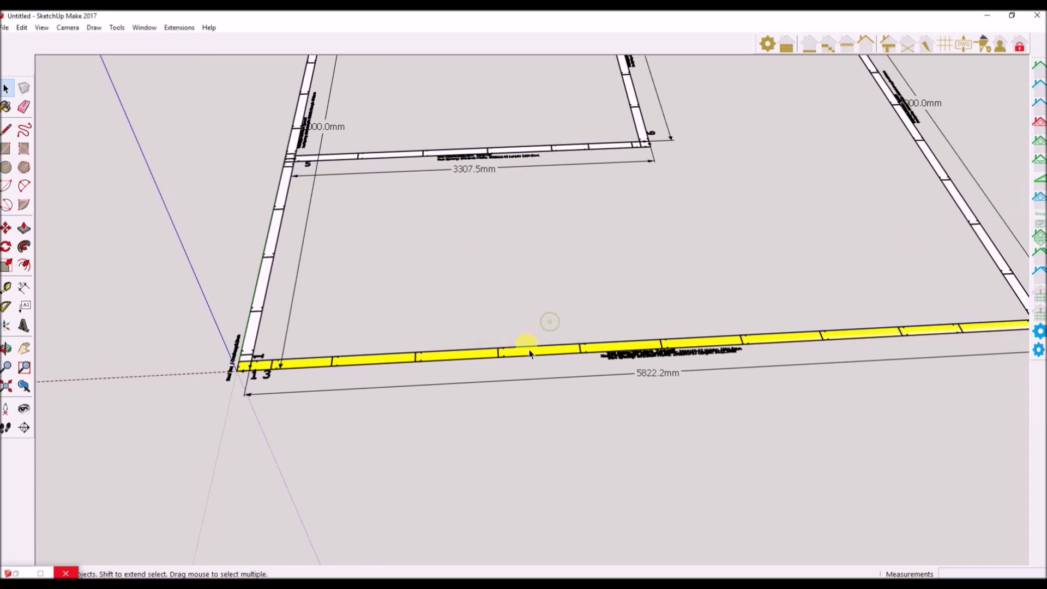
pyautogui.click(582, 347)
pyautogui.scroll(4, 642, 380)
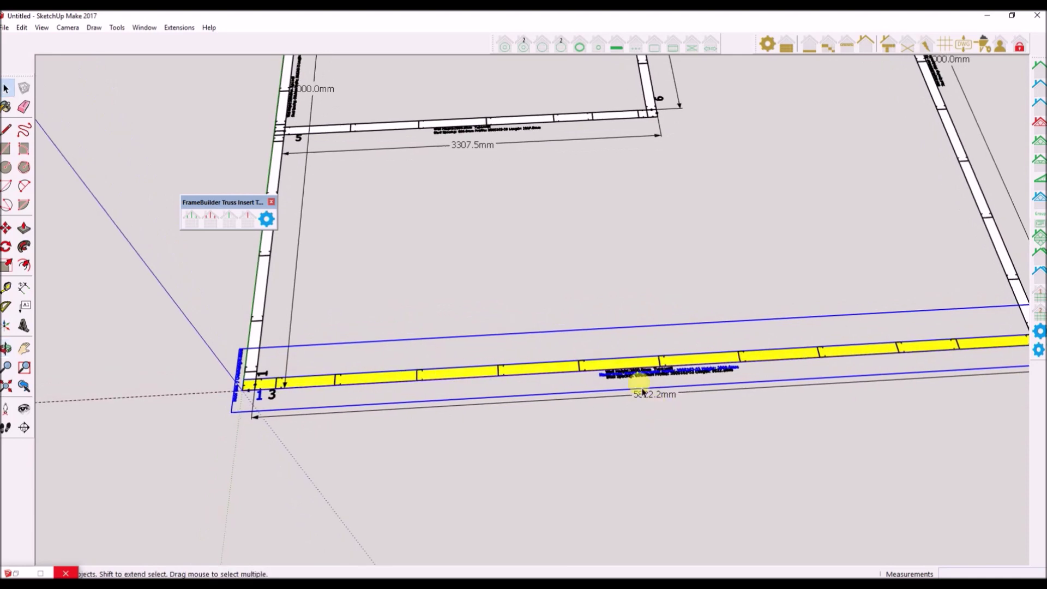
pyautogui.scroll(2, 641, 376)
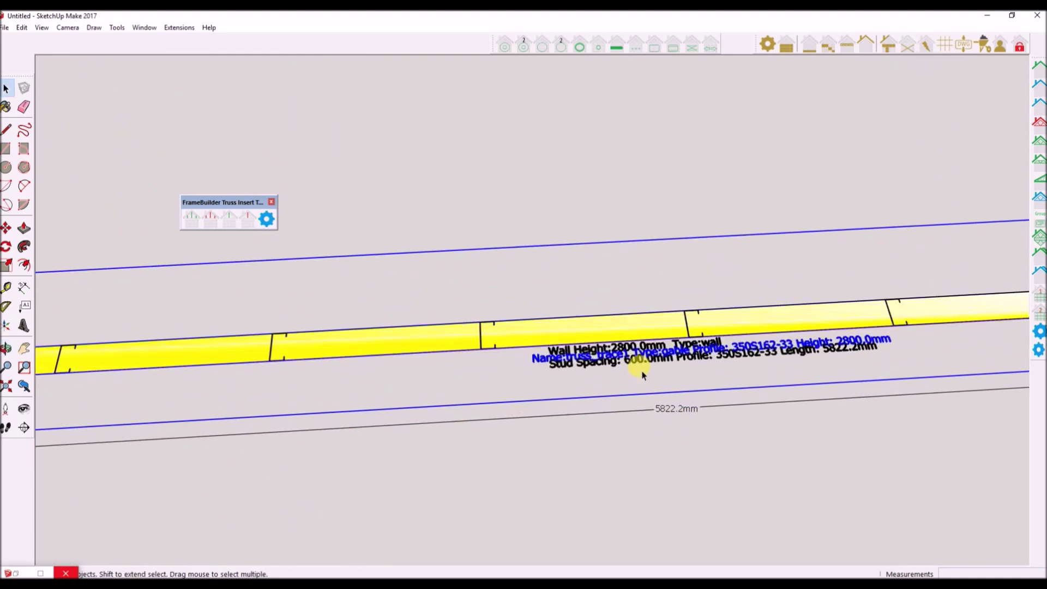
# Step: Set Custom Diagonal true, Back to Back false and End Truss Mode true, and apply
pyautogui.click(1041, 201)
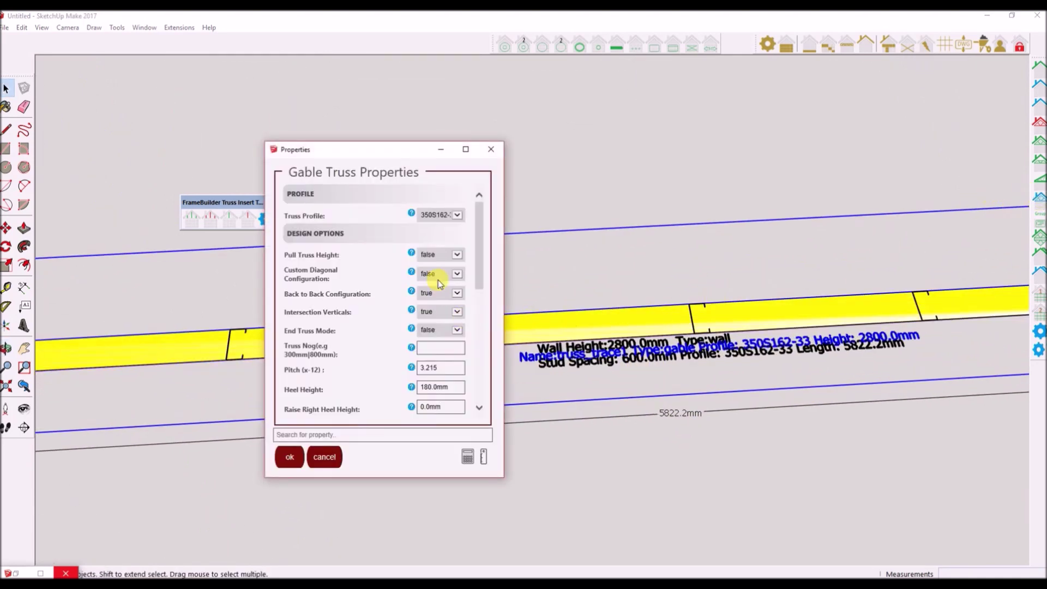
pyautogui.click(439, 275)
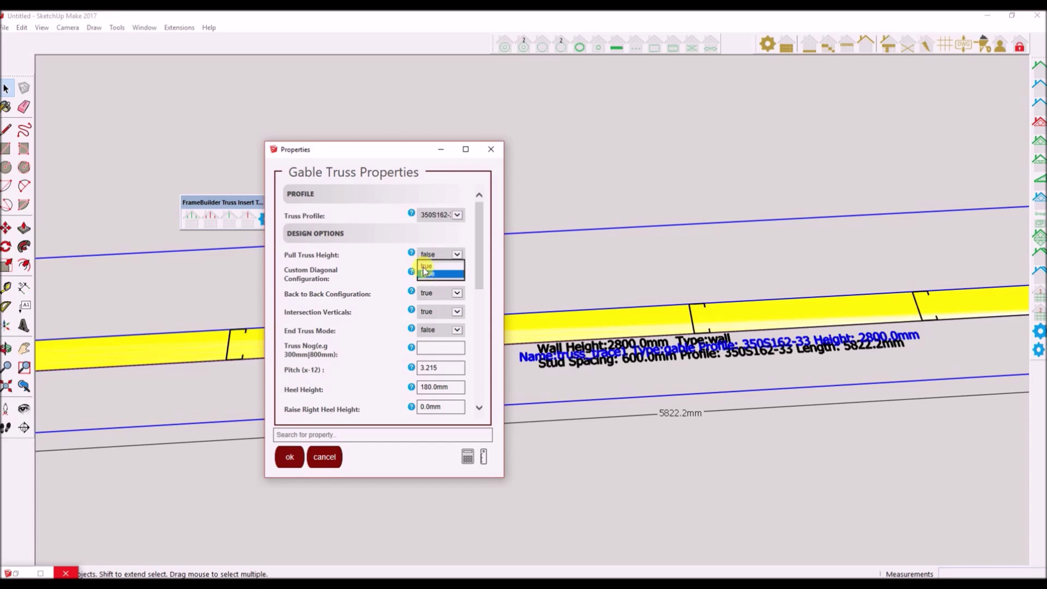
pyautogui.click(426, 267)
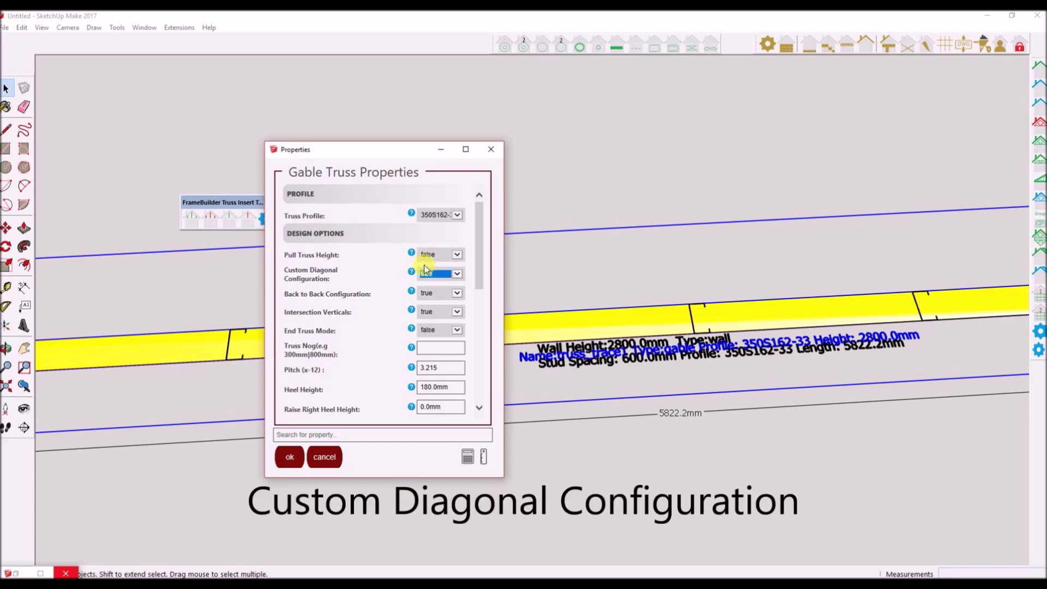
pyautogui.click(439, 294)
pyautogui.click(436, 309)
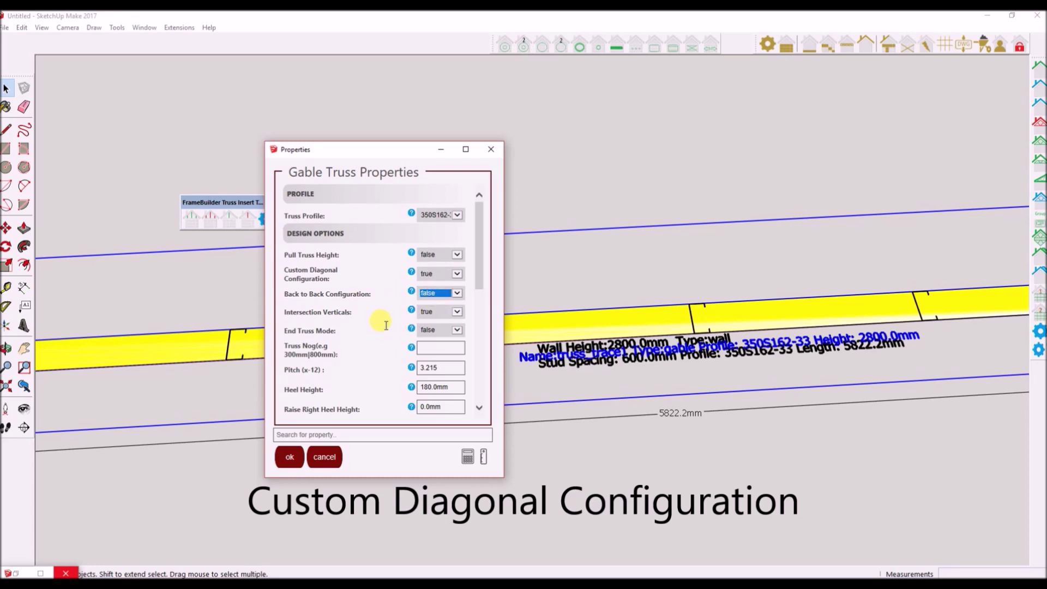
pyautogui.click(431, 331)
pyautogui.click(426, 321)
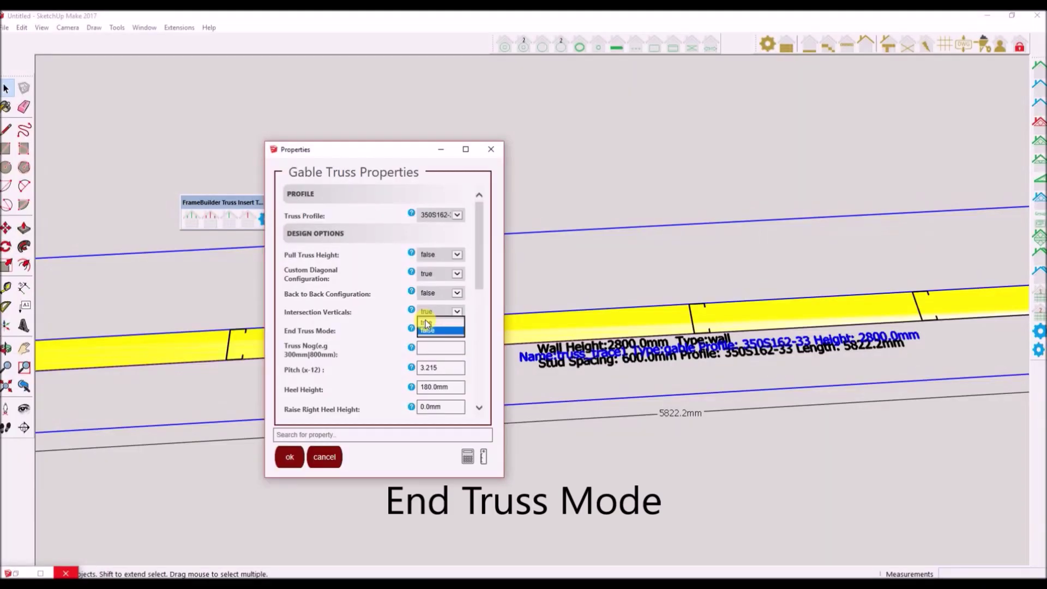
pyautogui.click(431, 339)
pyautogui.click(288, 458)
pyautogui.scroll(-4, 302, 355)
# Step: Place two truss inserts along the wall, the first at the segment midpoint
pyautogui.scroll(5, 302, 355)
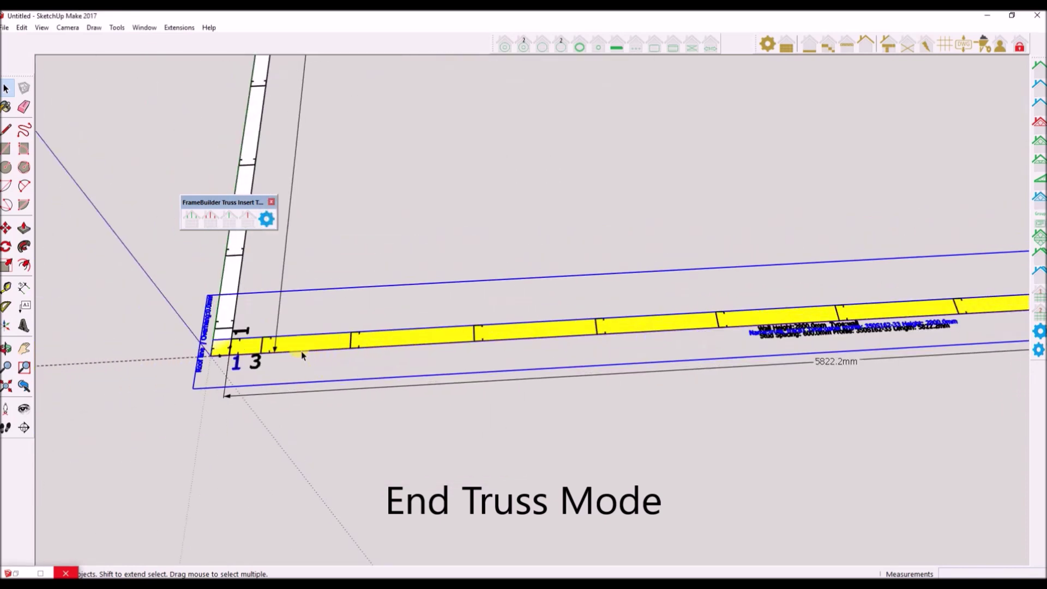
pyautogui.scroll(3, 302, 355)
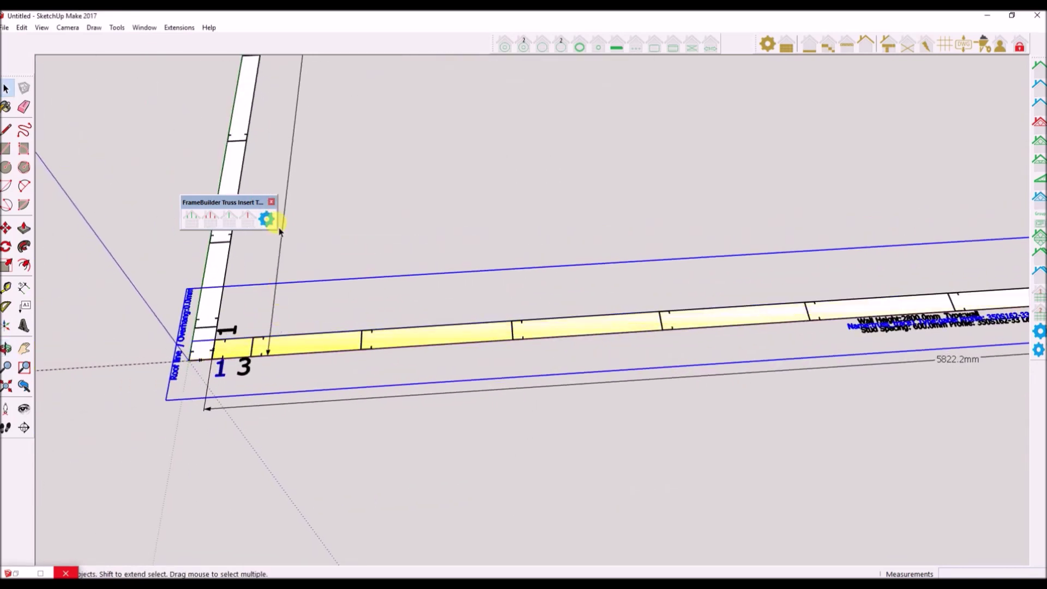
pyautogui.moveTo(260, 201); pyautogui.dragTo(579, 121)
pyautogui.moveTo(565, 168); pyautogui.dragTo(601, 260, button='middle')
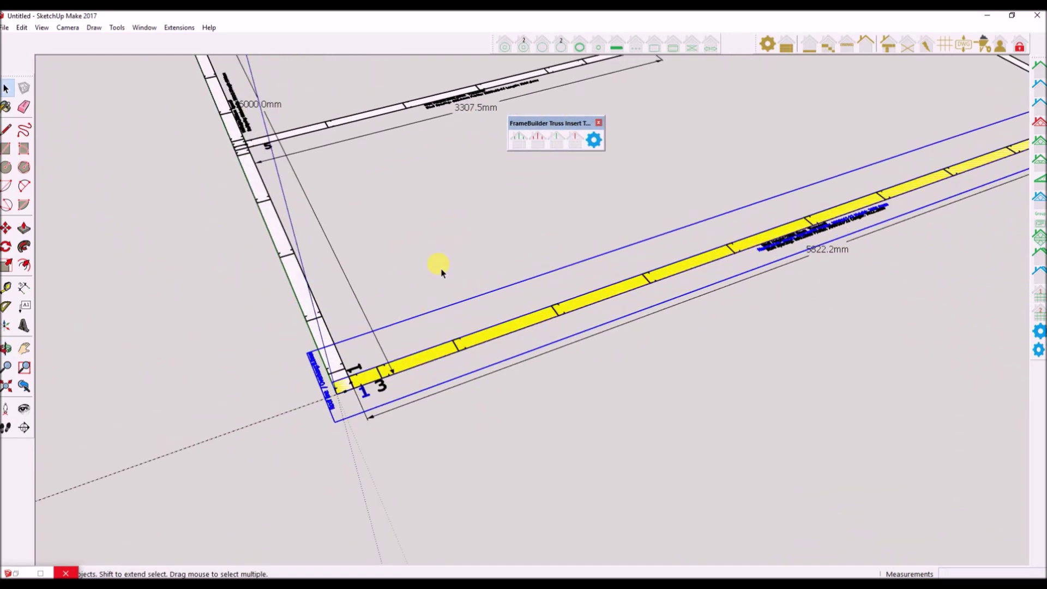
pyautogui.scroll(3, 441, 270)
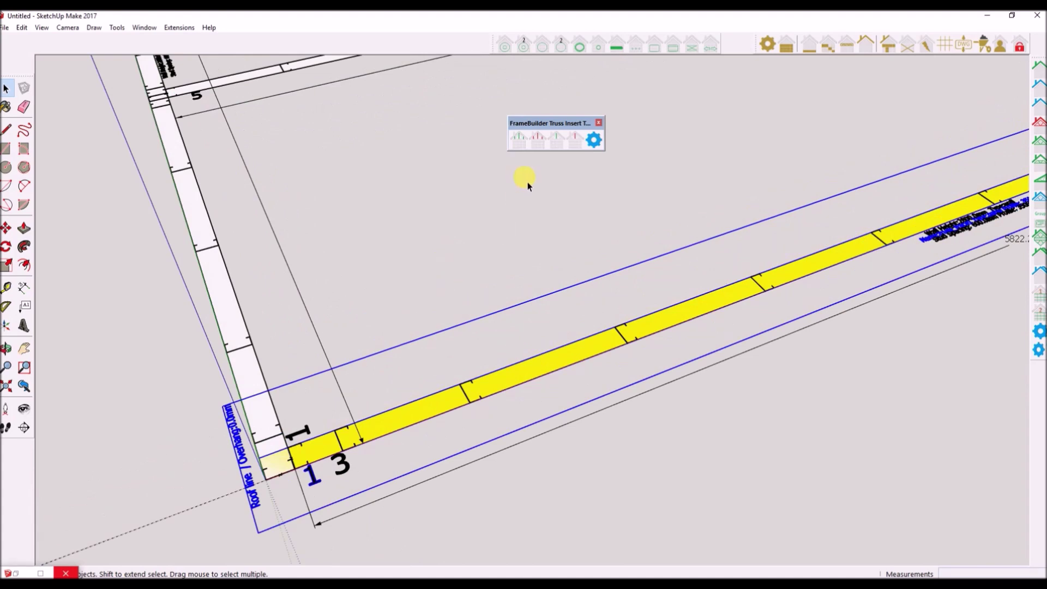
pyautogui.click(518, 138)
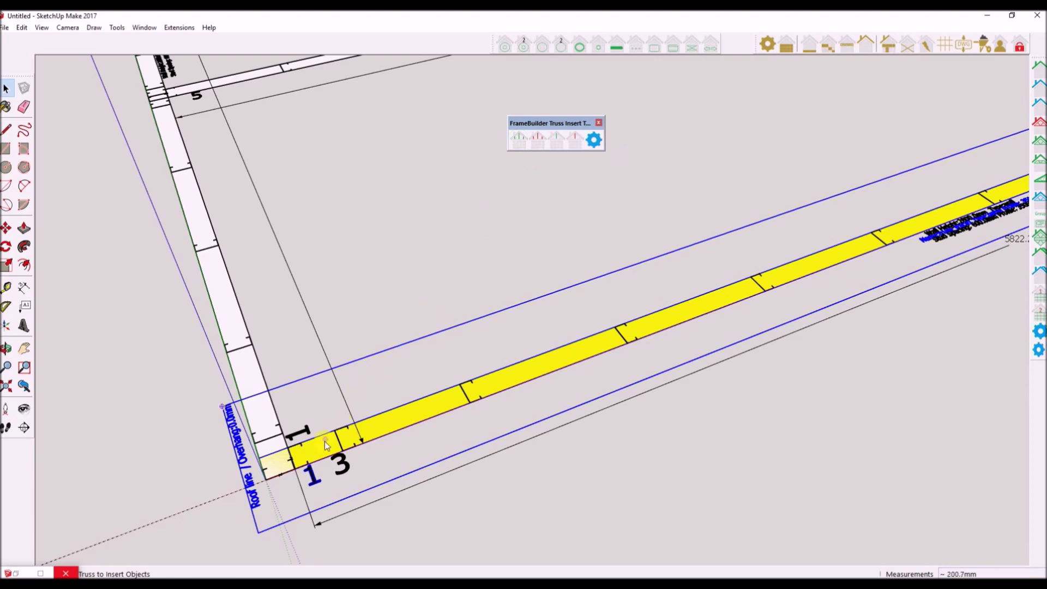
pyautogui.scroll(2, 332, 443)
pyautogui.scroll(2, 339, 445)
pyautogui.scroll(1, 339, 445)
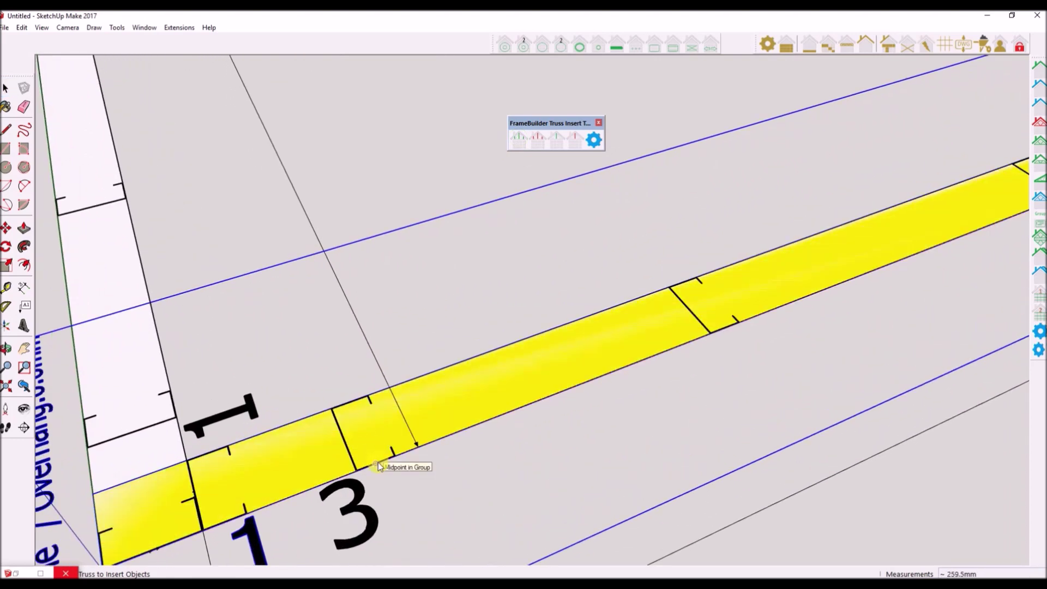
pyautogui.click(378, 462)
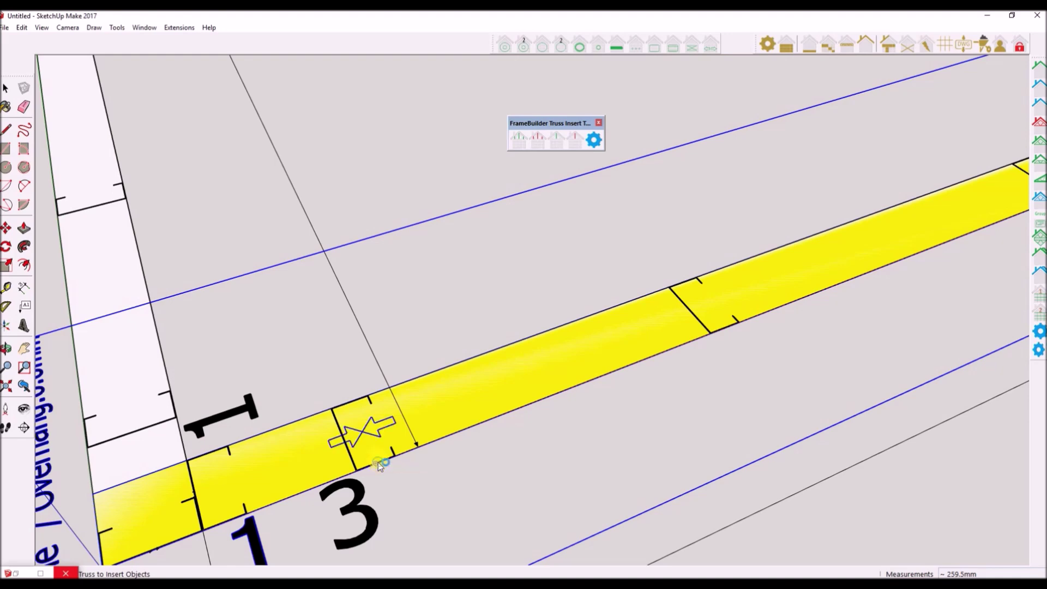
pyautogui.click(725, 327)
# Step: Start a new truss trace, keeping gable roof, 2800.0mm height and left offset
pyautogui.scroll(-4, 299, 424)
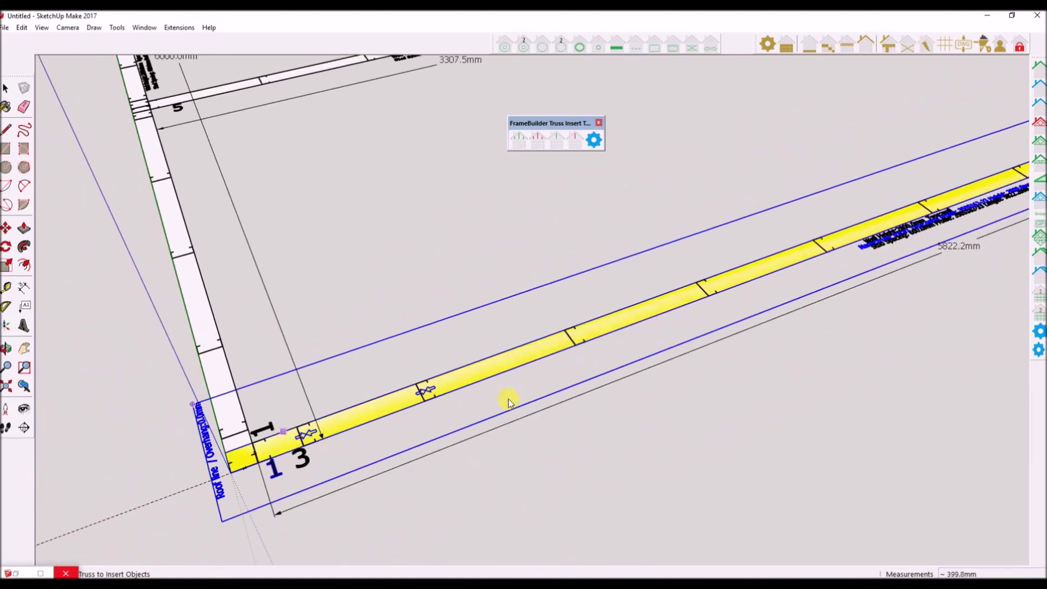
pyautogui.scroll(5, 574, 359)
pyautogui.scroll(1, 573, 355)
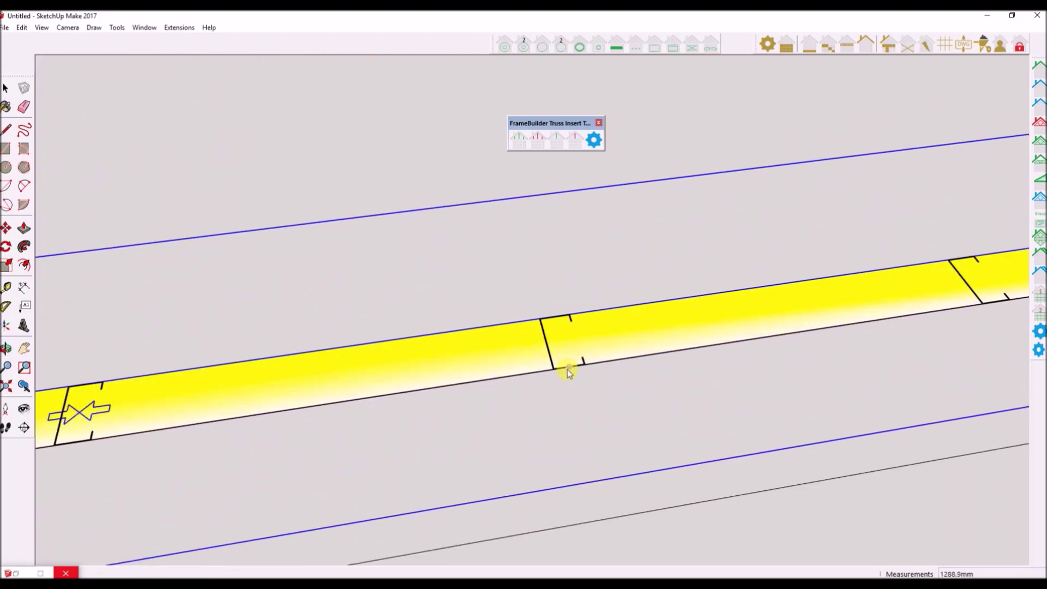
pyautogui.scroll(-2, 287, 403)
pyautogui.scroll(-1, 242, 419)
pyautogui.scroll(3, 562, 370)
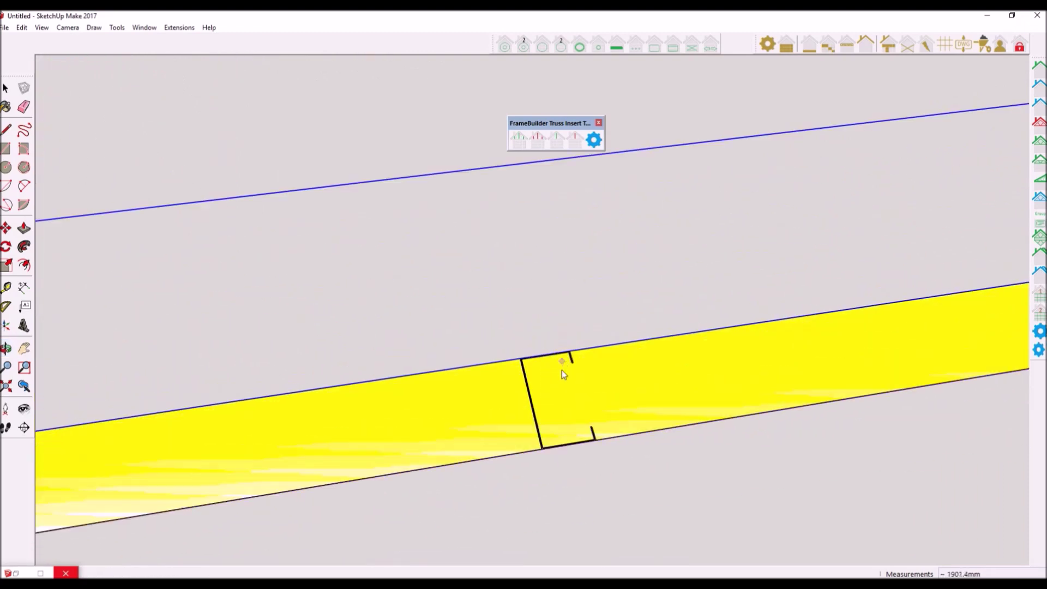
pyautogui.scroll(-3, 335, 433)
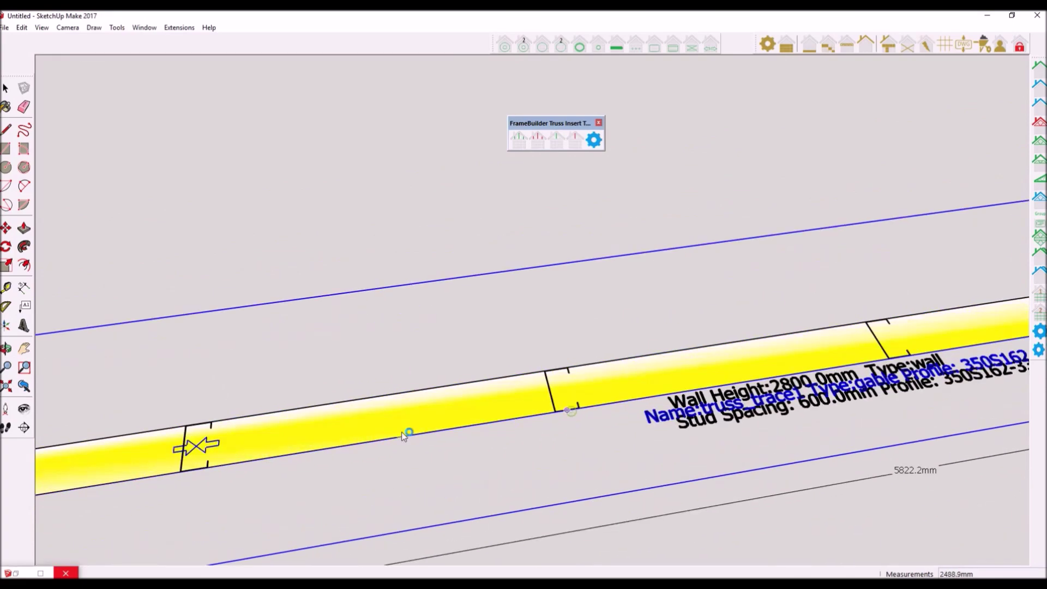
pyautogui.scroll(-2, 405, 435)
pyautogui.scroll(2, 600, 412)
pyautogui.scroll(3, 620, 410)
pyautogui.scroll(-3, 421, 428)
pyautogui.scroll(2, 290, 438)
pyautogui.scroll(1, 556, 381)
pyautogui.scroll(2, 311, 458)
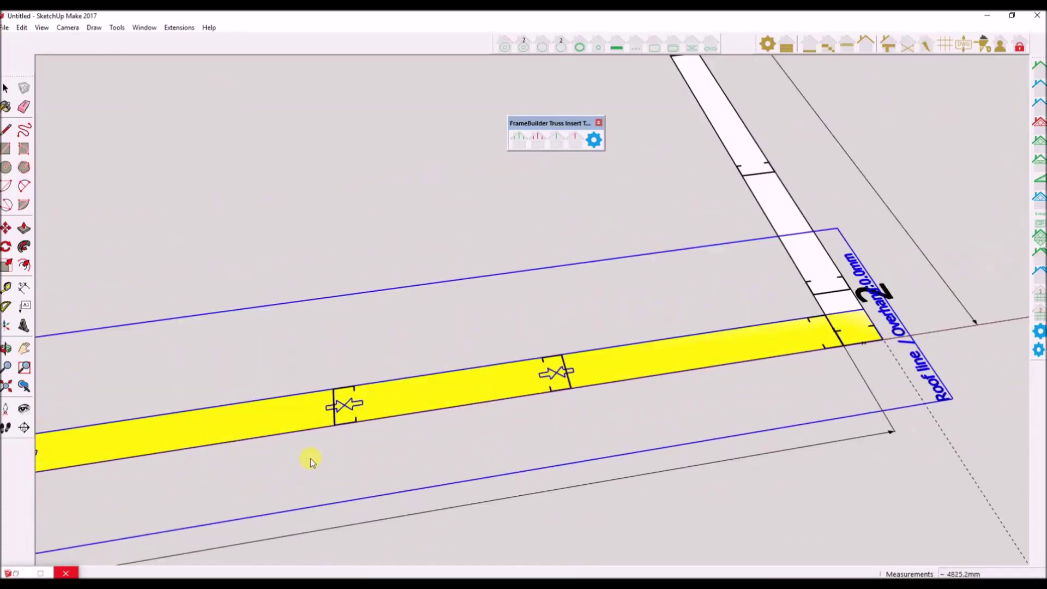
pyautogui.scroll(3, 633, 386)
pyautogui.scroll(2, 594, 394)
pyautogui.scroll(-5, 594, 394)
pyautogui.moveTo(654, 382); pyautogui.dragTo(328, 402, button='middle')
pyautogui.scroll(2, 328, 399)
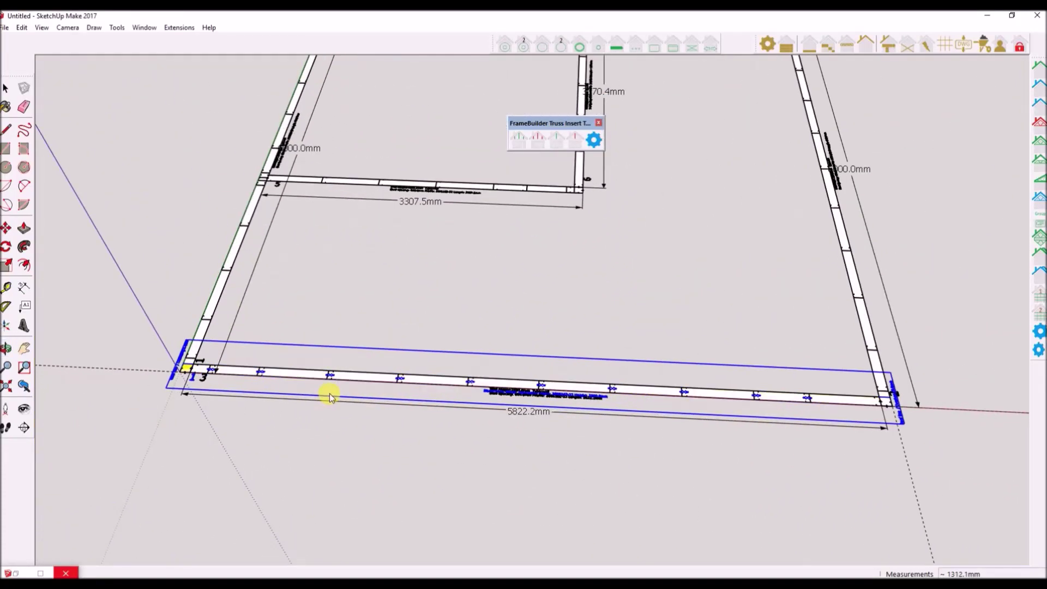
pyautogui.moveTo(374, 367); pyautogui.dragTo(473, 369, button='middle')
pyautogui.scroll(1, 473, 368)
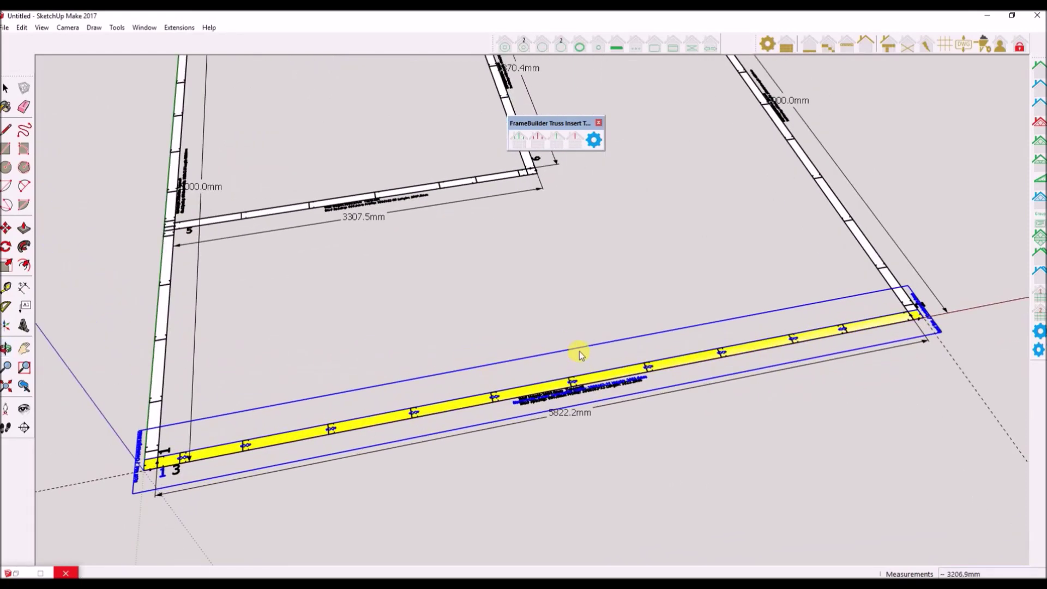
pyautogui.click(1039, 293)
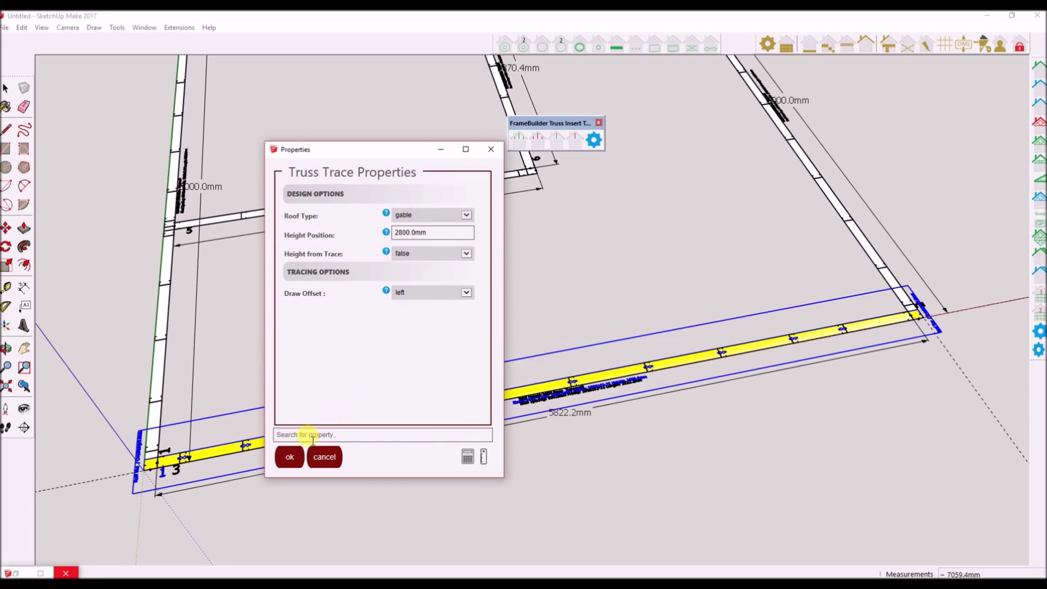
pyautogui.click(289, 456)
pyautogui.scroll(-3, 725, 414)
pyautogui.scroll(5, 311, 356)
pyautogui.scroll(3, 316, 355)
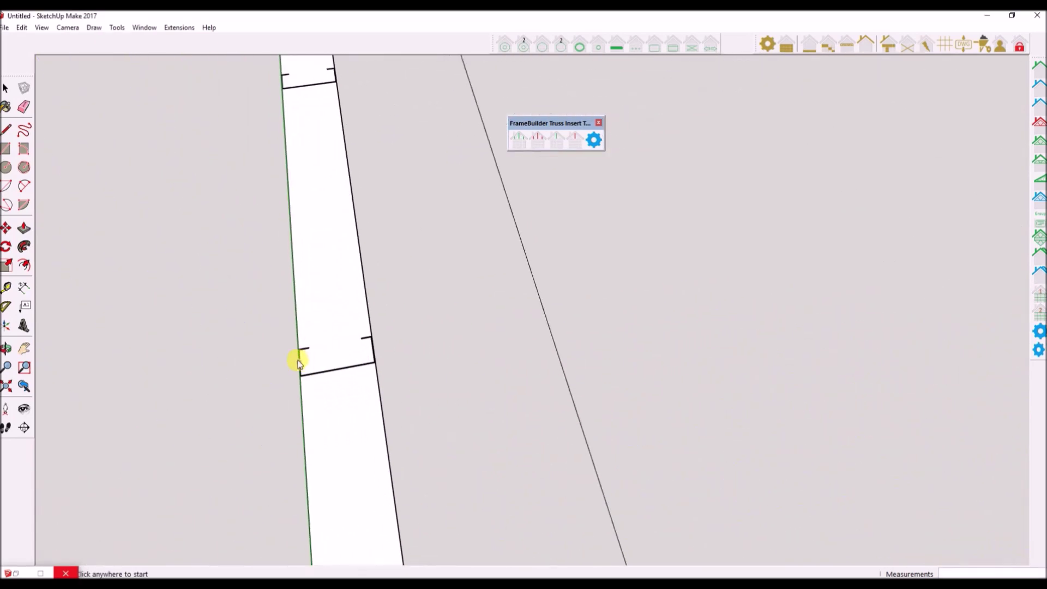
# Step: Add truss traces truss_trace4 and truss_trace5 running from the left wall to the right wall
pyautogui.click(297, 361)
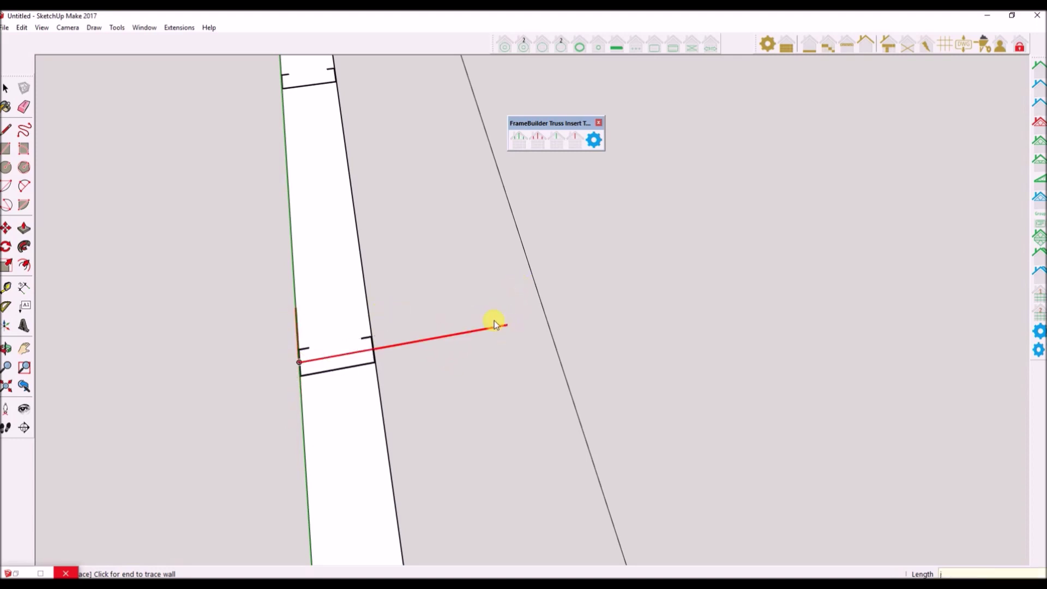
pyautogui.scroll(-5, 271, 415)
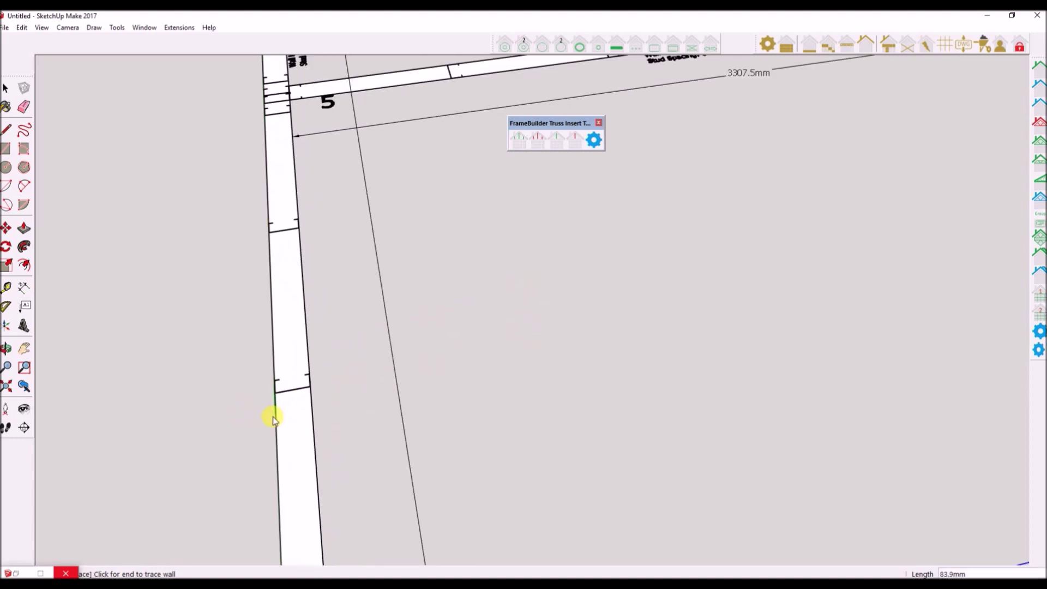
pyautogui.scroll(-5, 273, 413)
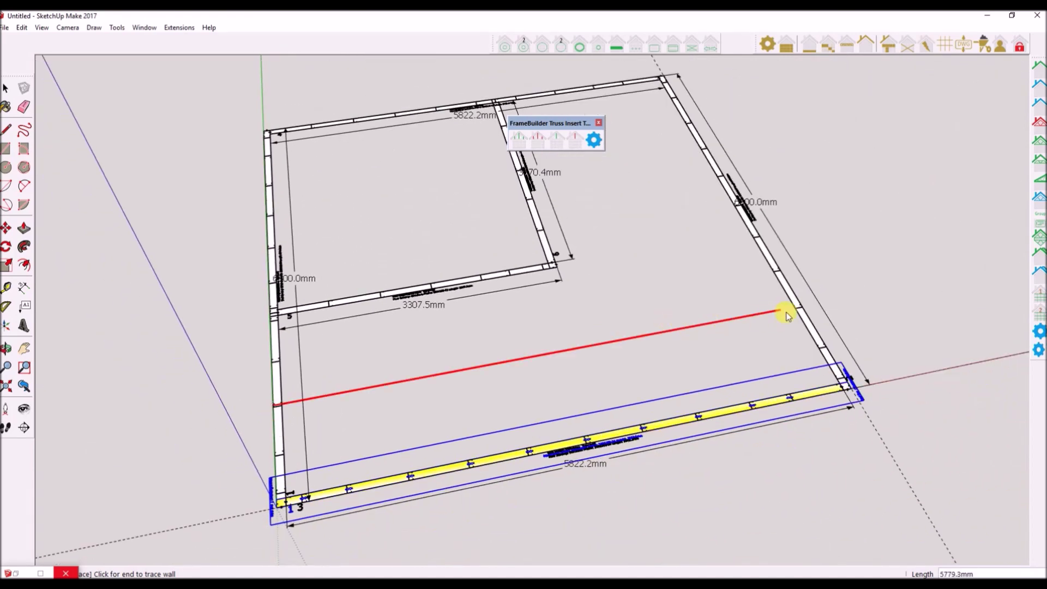
pyautogui.scroll(7, 791, 310)
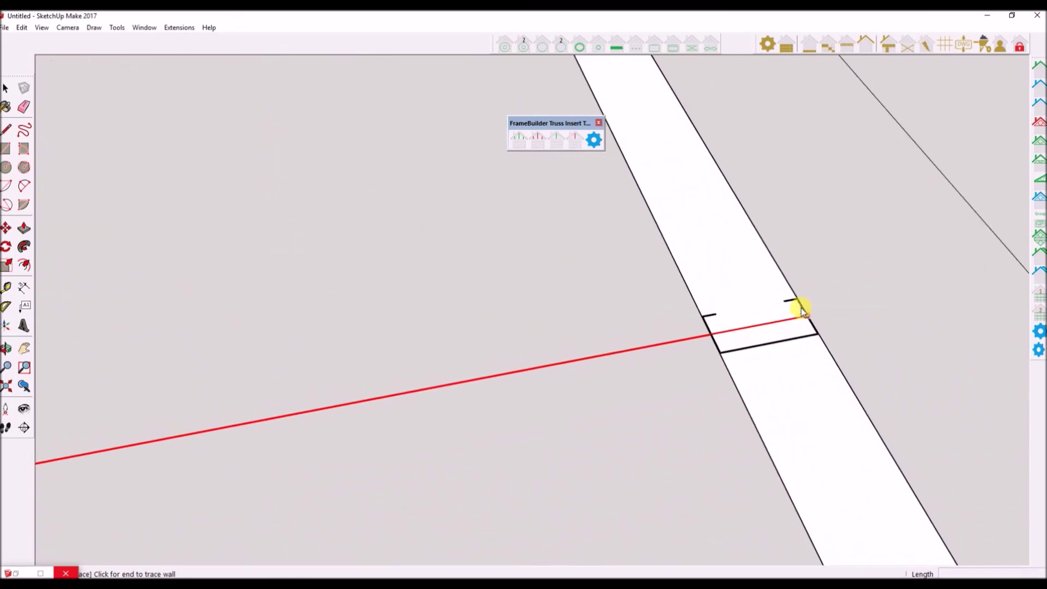
pyautogui.click(805, 310)
pyautogui.scroll(-10, 810, 320)
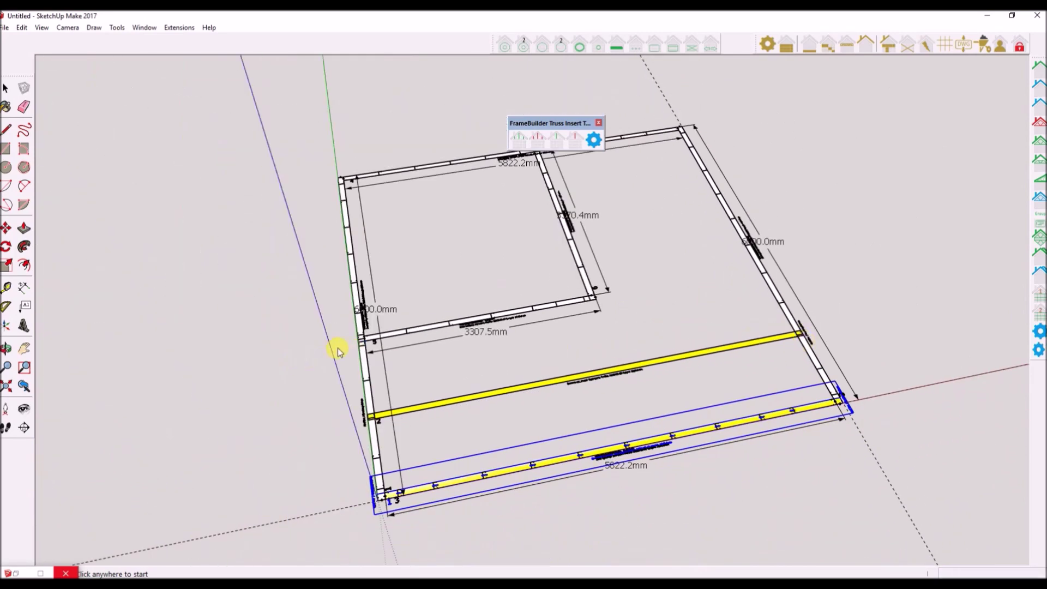
pyautogui.scroll(10, 337, 352)
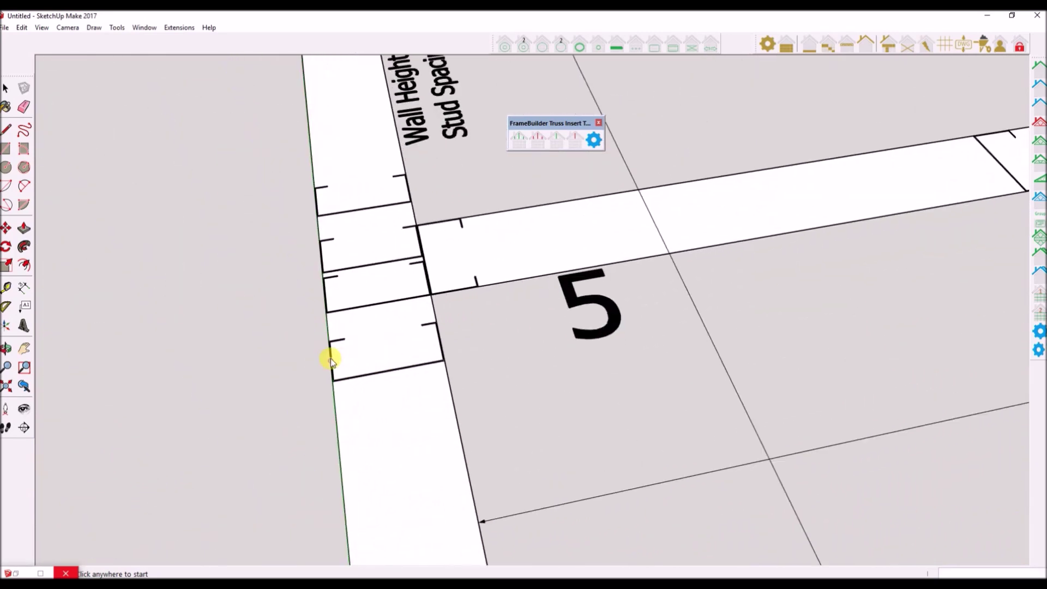
pyautogui.scroll(-8, 362, 393)
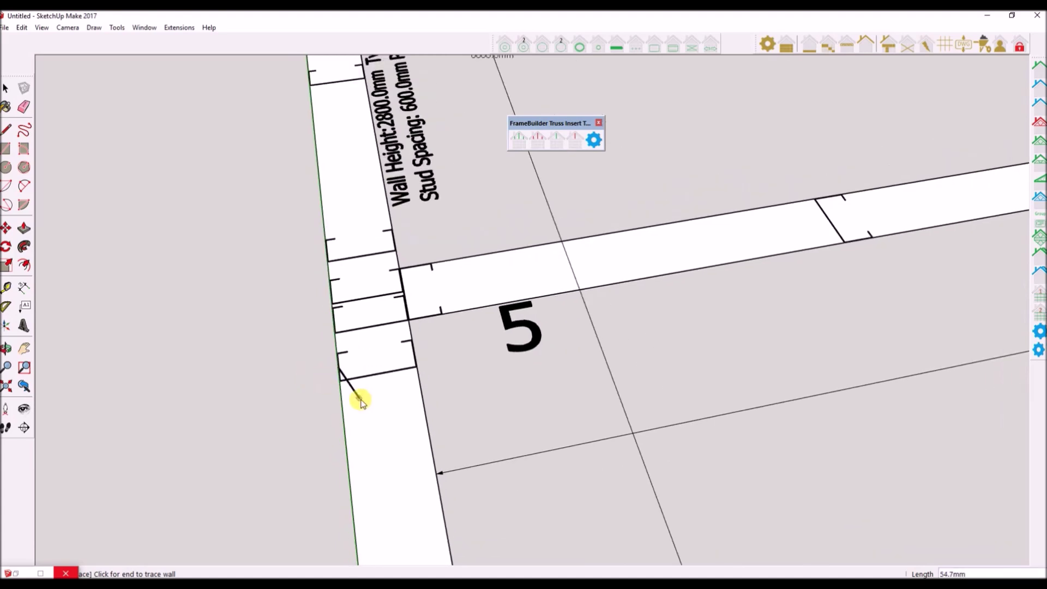
pyautogui.scroll(-5, 365, 394)
pyautogui.scroll(8, 755, 316)
pyautogui.scroll(5, 769, 316)
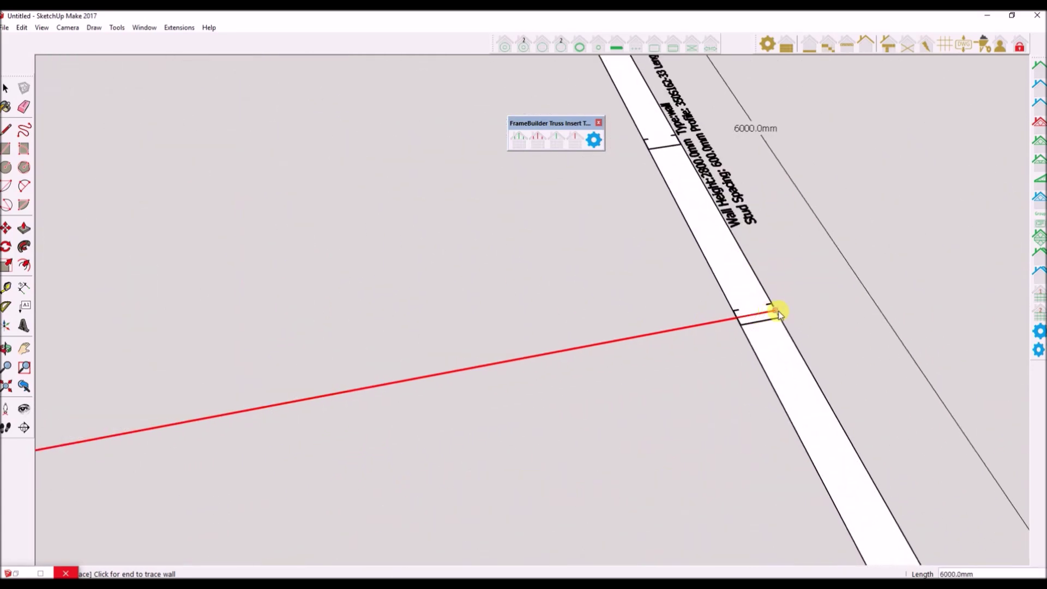
pyautogui.click(778, 313)
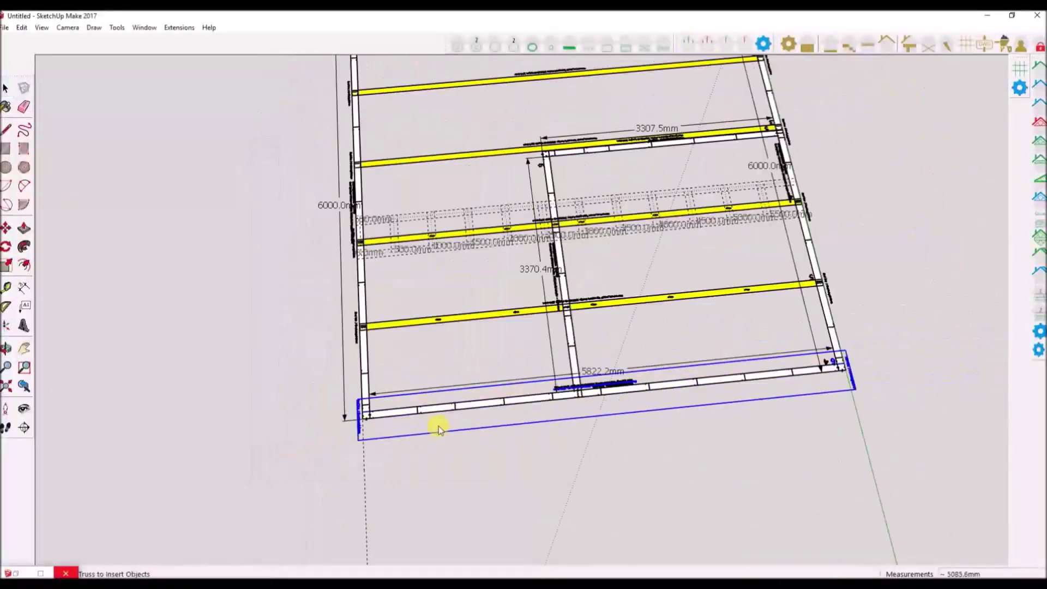
pyautogui.scroll(10, 439, 428)
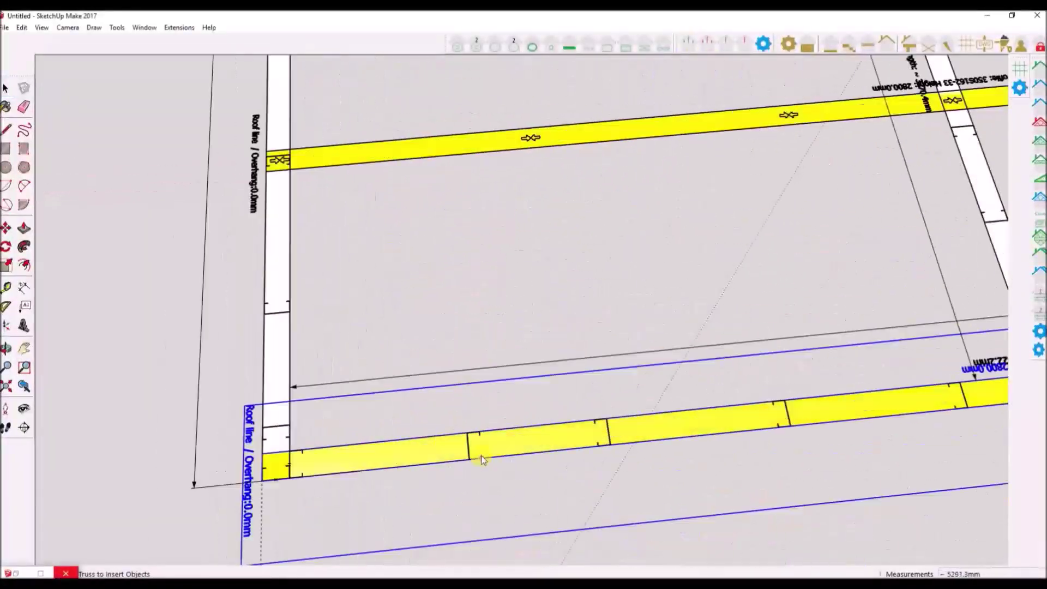
pyautogui.scroll(-2, 497, 460)
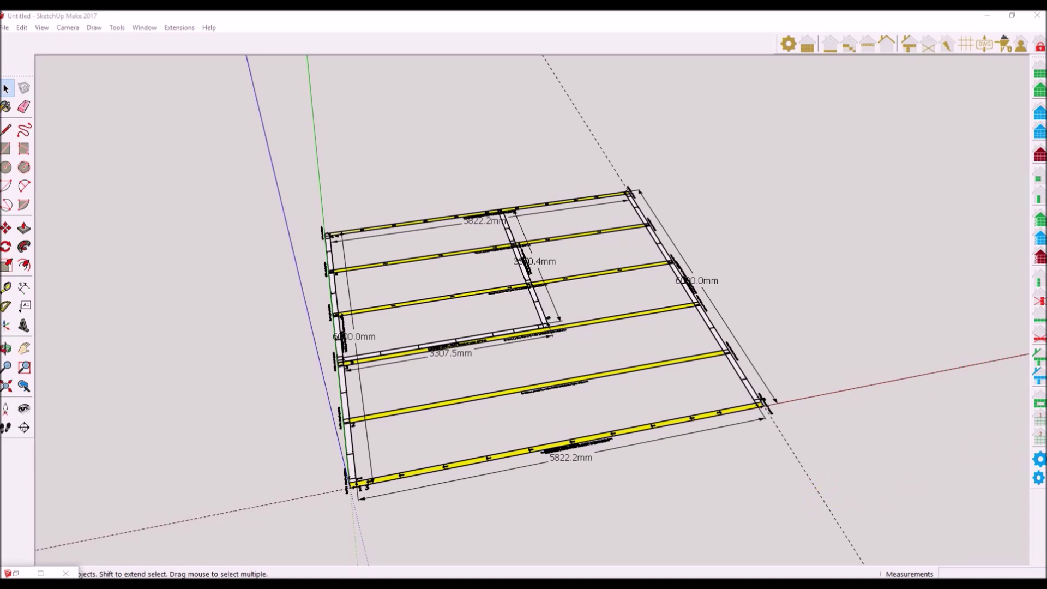
# Step: Process the floor plan into 2800.0mm steel stud wall frames and orbit to inspect them
pyautogui.click(1043, 440)
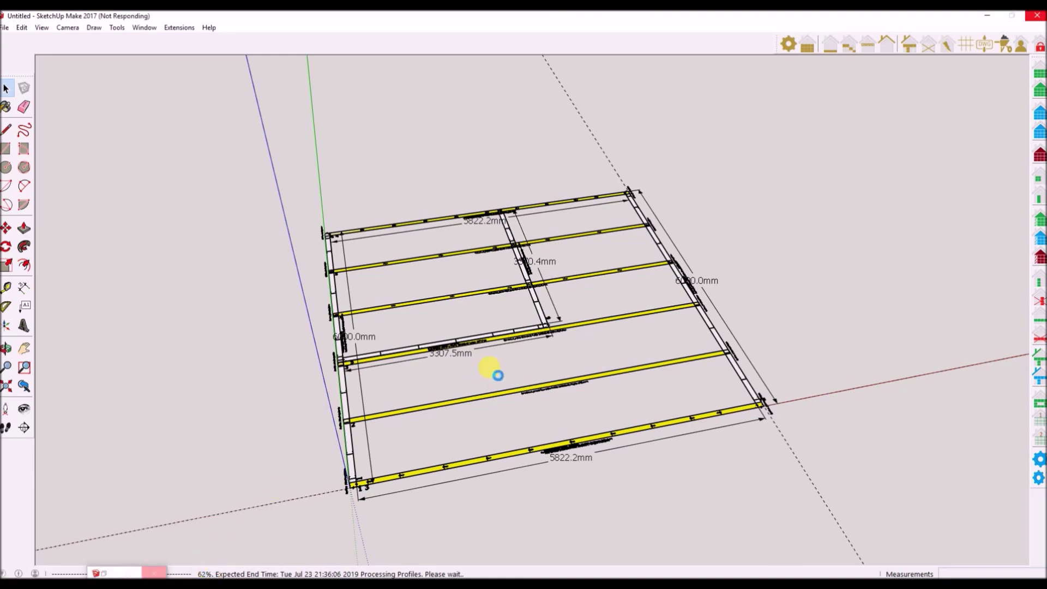
pyautogui.moveTo(474, 367); pyautogui.dragTo(582, 244, button='middle')
pyautogui.scroll(5, 568, 240)
pyautogui.moveTo(682, 236); pyautogui.dragTo(615, 240, button='middle')
pyautogui.scroll(-8, 615, 240)
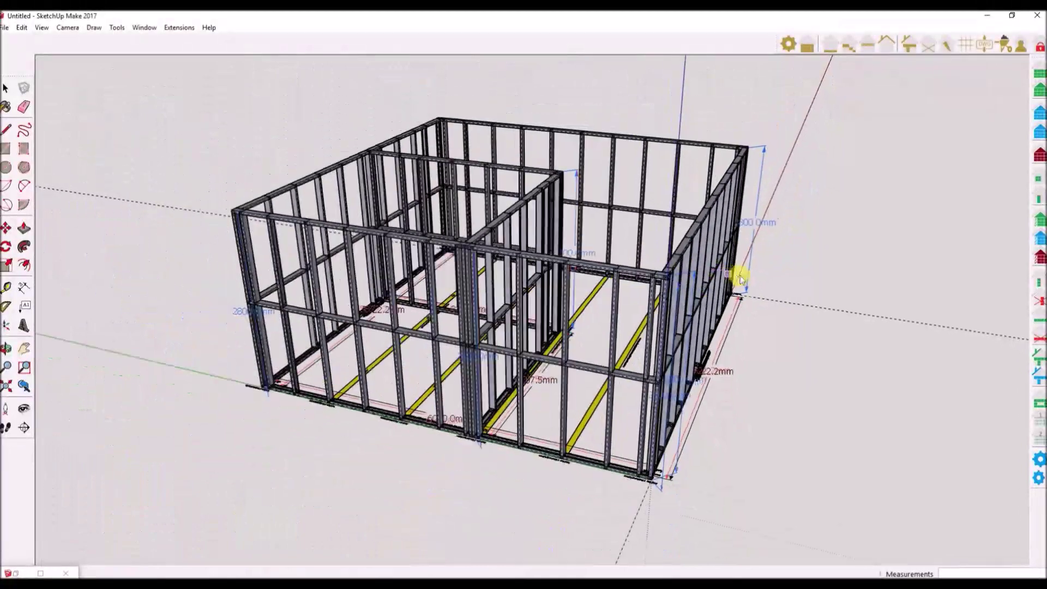
# Step: Orbit to a front view of the whole frame and show the FrameBuilder Roof Tools
pyautogui.moveTo(740, 278); pyautogui.dragTo(584, 283, button='middle')
pyautogui.scroll(4, 477, 227)
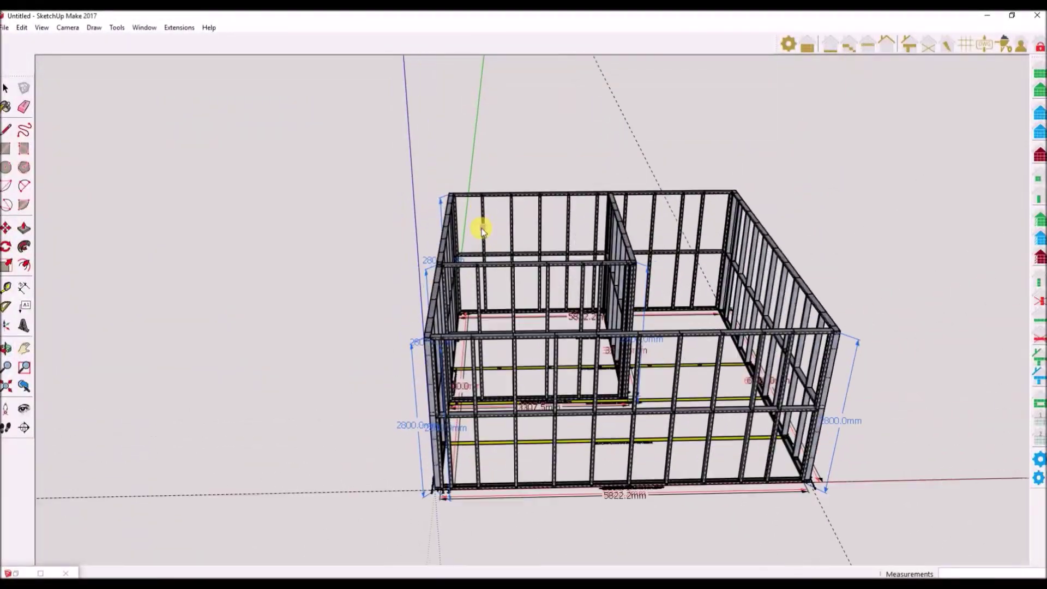
pyautogui.press('space')
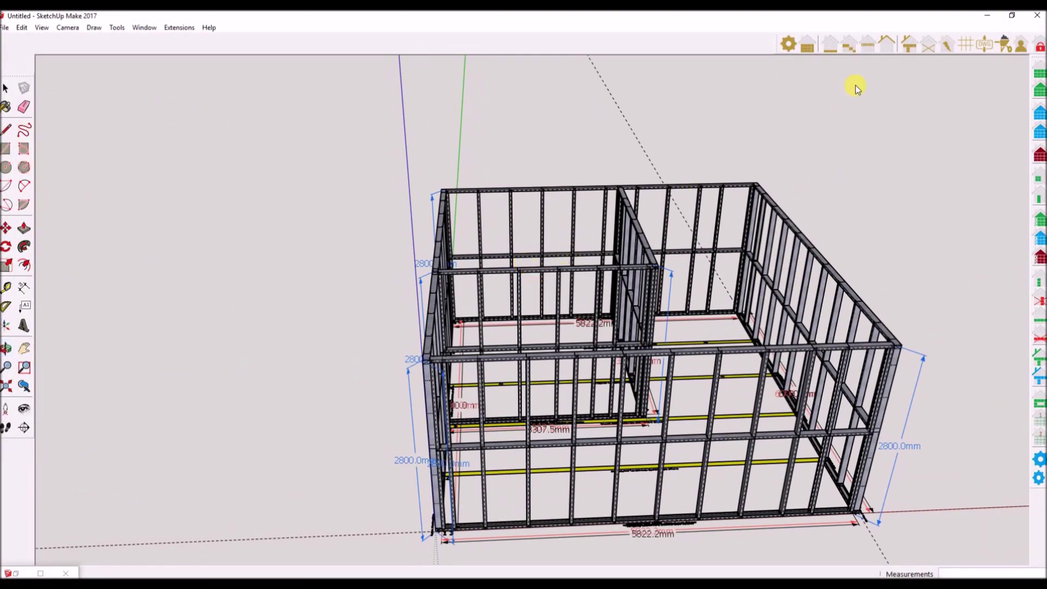
pyautogui.click(888, 46)
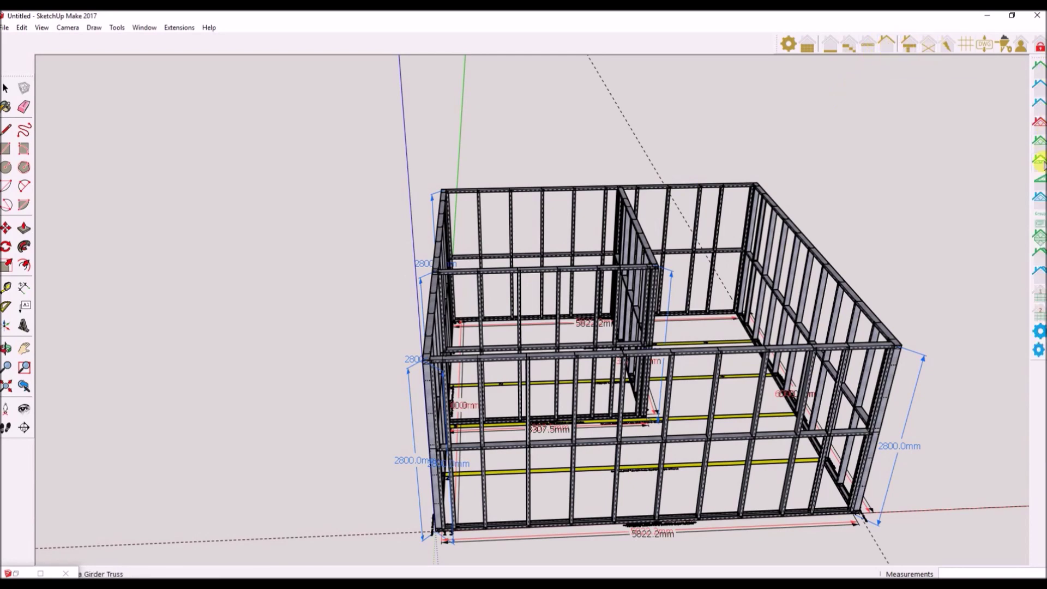
# Step: Process the truss traces into steel gable roof trusses and orbit to a gable-end view
pyautogui.click(1040, 317)
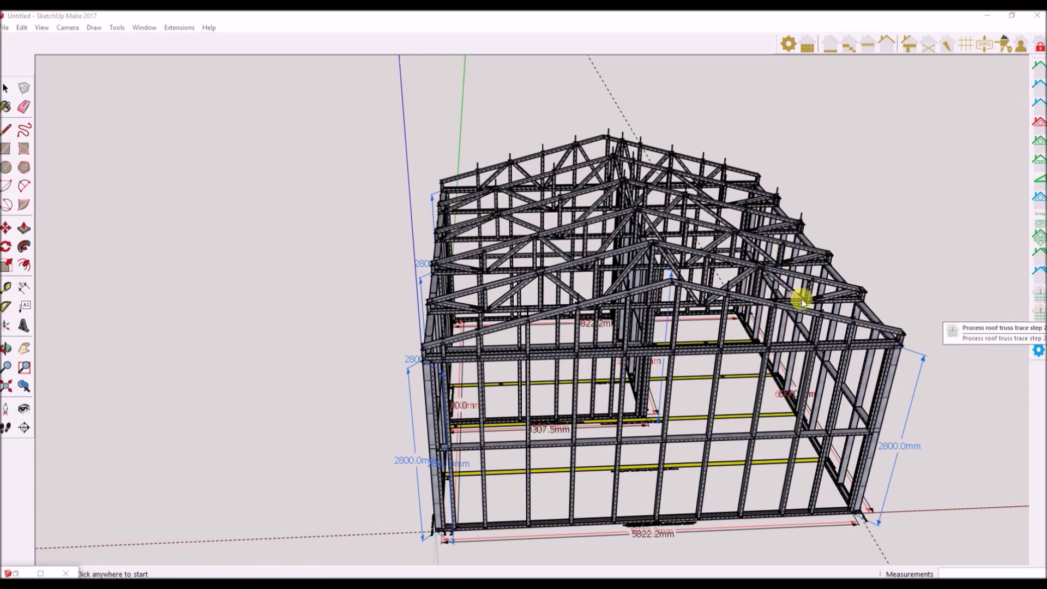
pyautogui.moveTo(797, 292); pyautogui.dragTo(507, 168, button='middle')
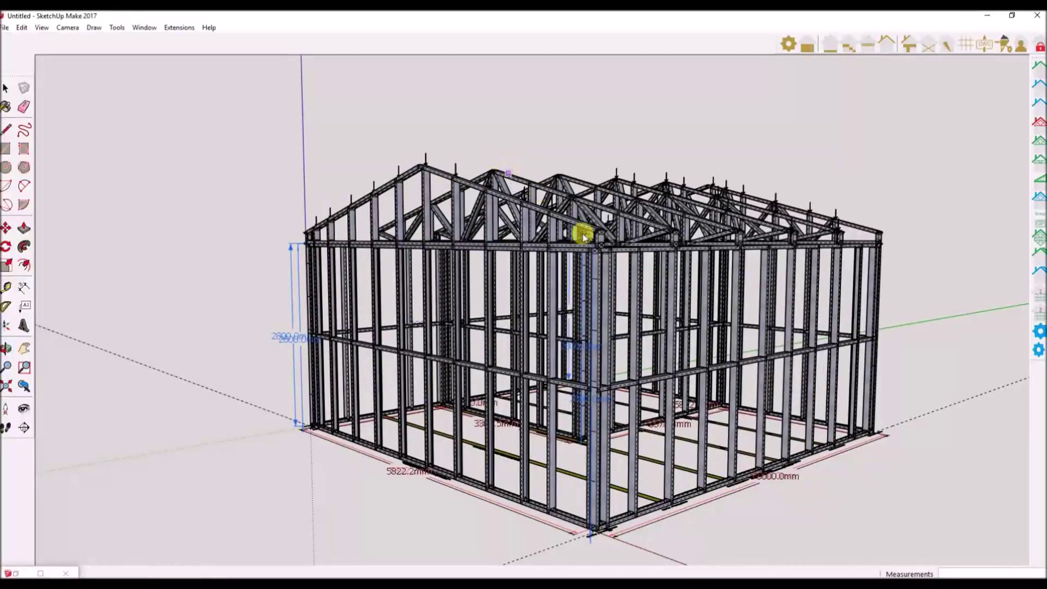
pyautogui.scroll(4, 573, 242)
pyautogui.moveTo(561, 234); pyautogui.dragTo(549, 341, button='middle')
pyautogui.scroll(4, 635, 263)
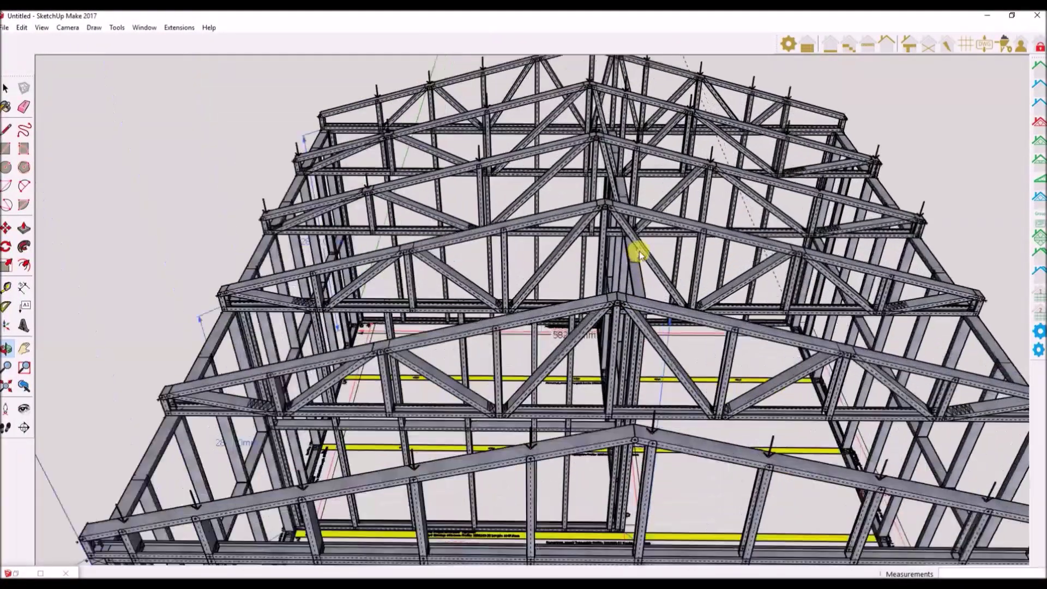